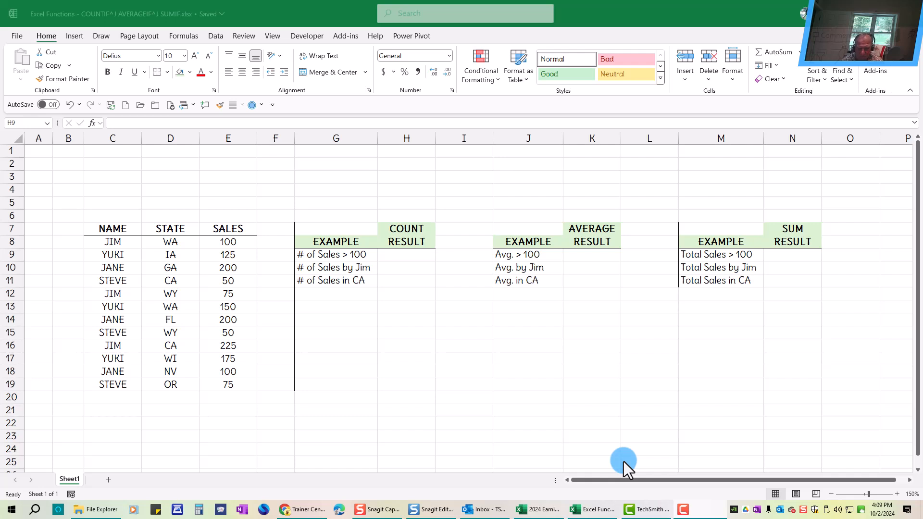
Enter a COUNTIF formula in H9 counting sales in E8:E19 with the unquoted criterion >100.
click(403, 253)
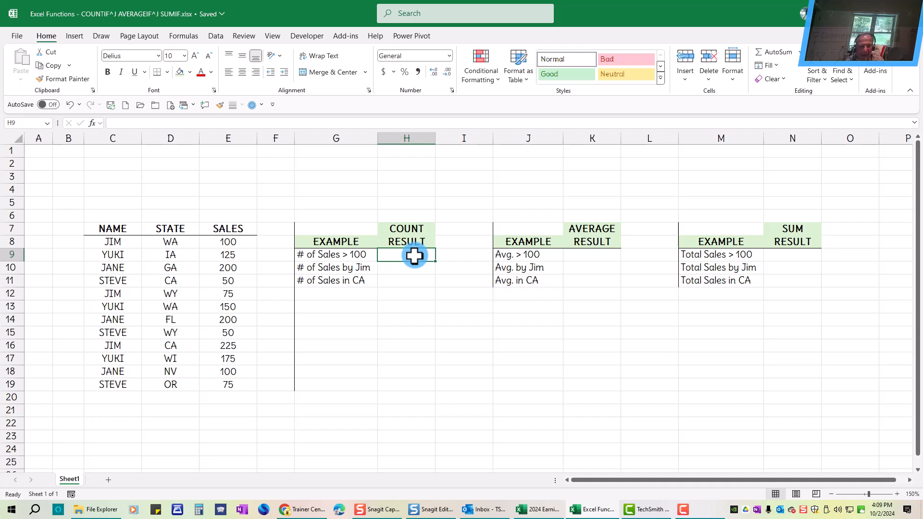
text(=countif)
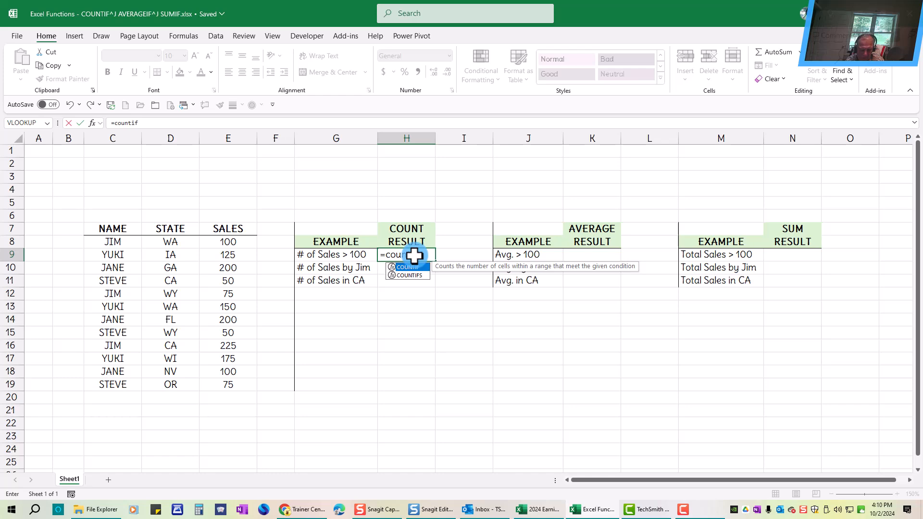
text(()
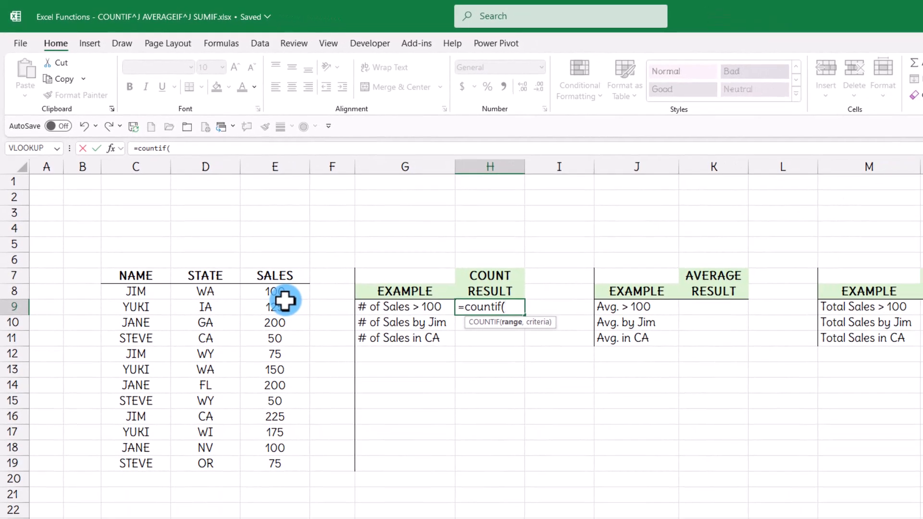
click(269, 289)
drag(269, 289, 279, 470)
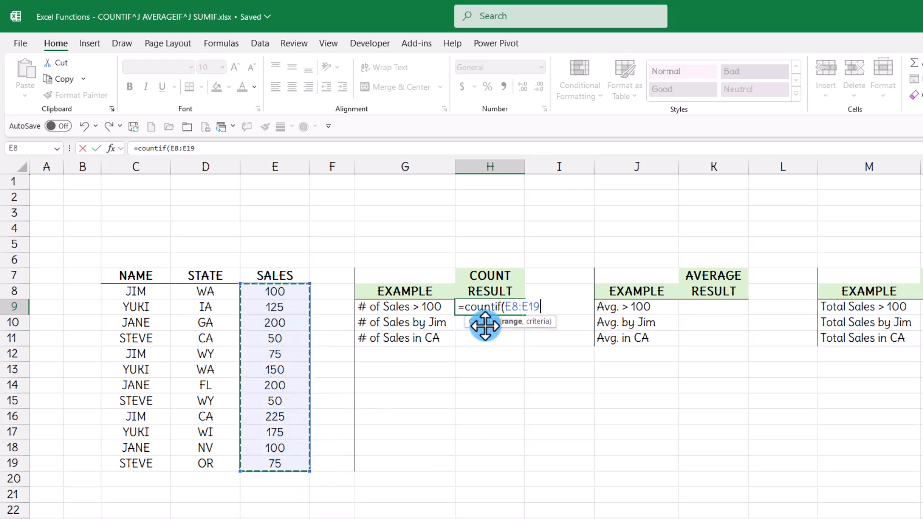
text(,)
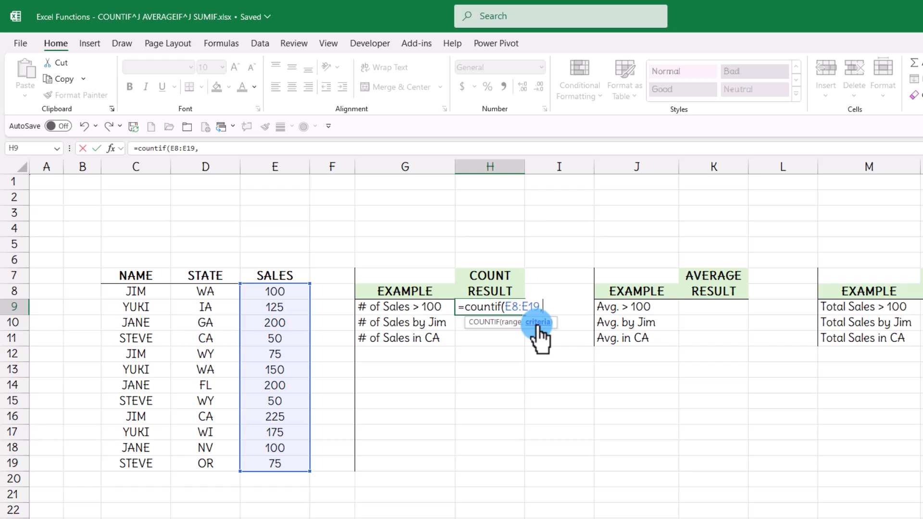
text(>100))
key(Return)
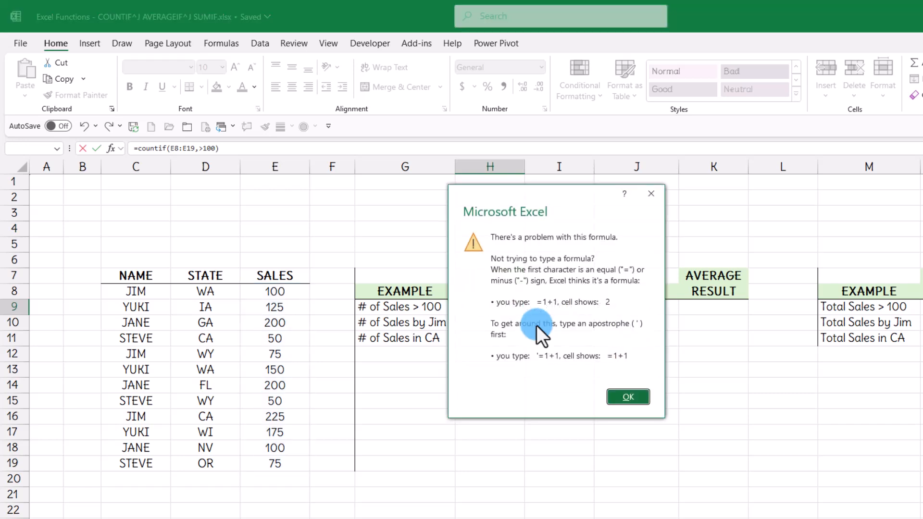
Dismiss the formula error, wrap the >100 criterion in quotes, and confirm the COUNTIF formula in H9.
click(636, 395)
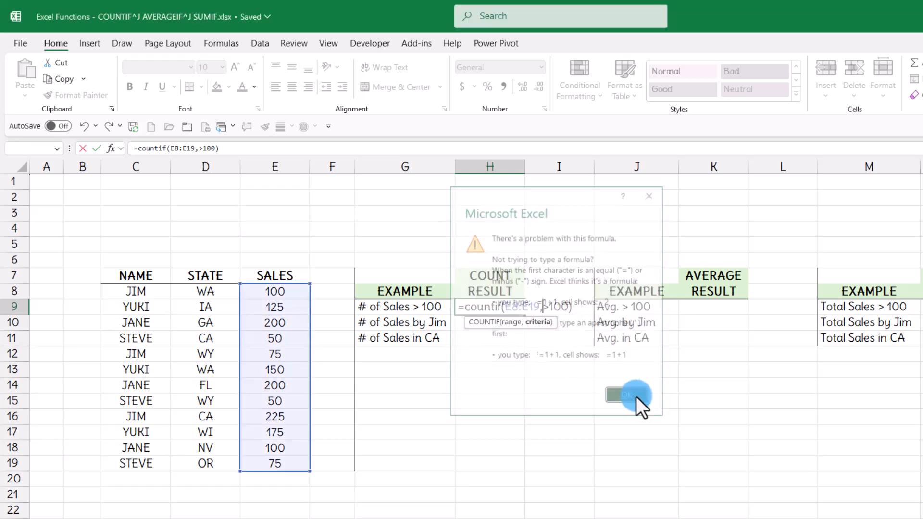
click(543, 306)
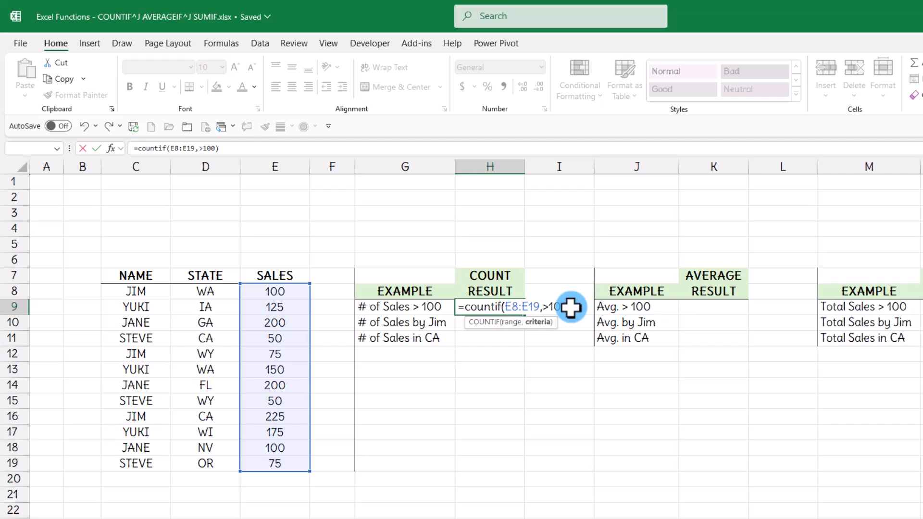
text(")
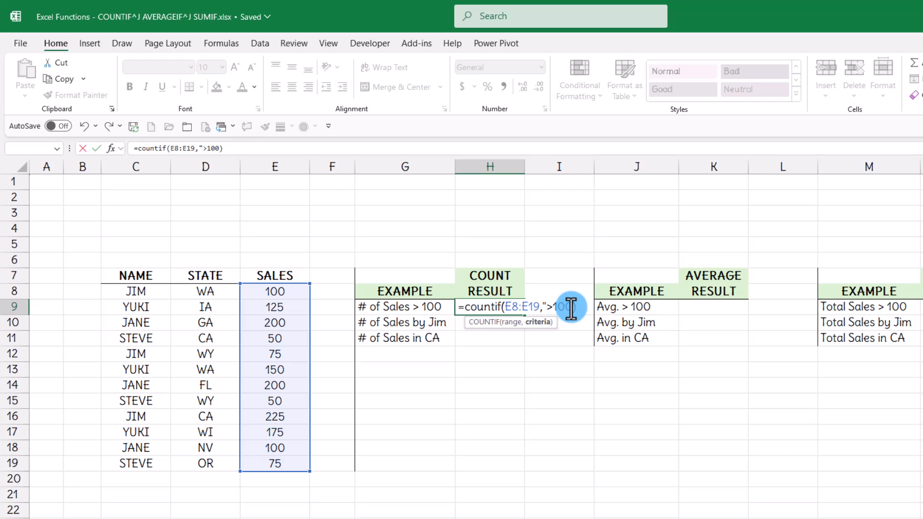
click(572, 307)
text(")
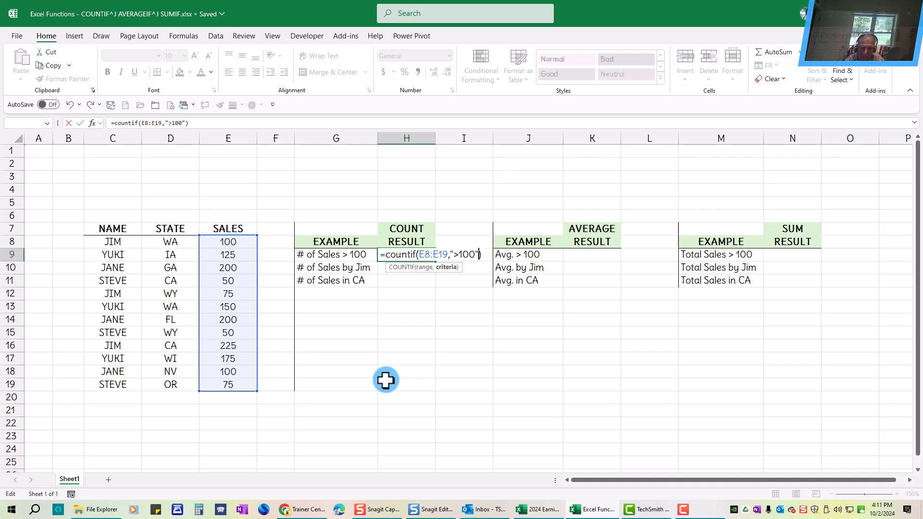
key(ctrl+Return)
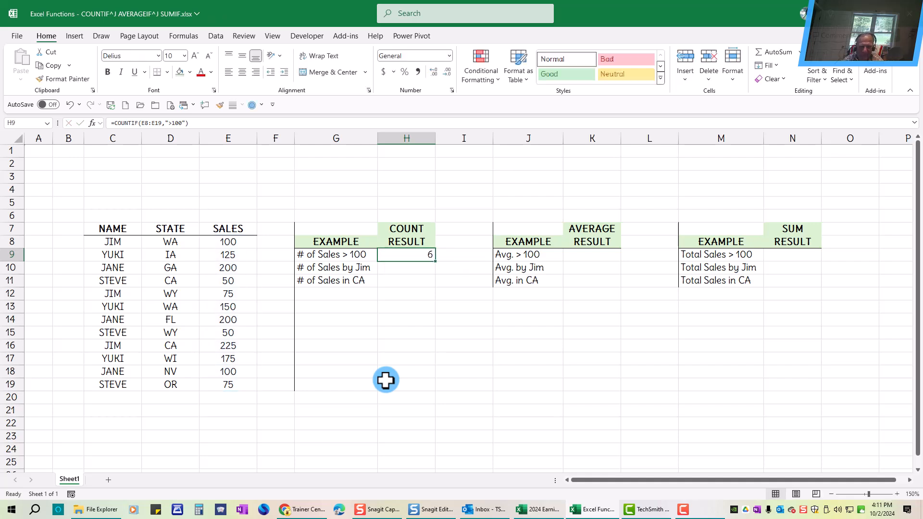
Enter =COUNTIF(C8:C19,"=jim") in H10 to count sales by Jim.
click(413, 269)
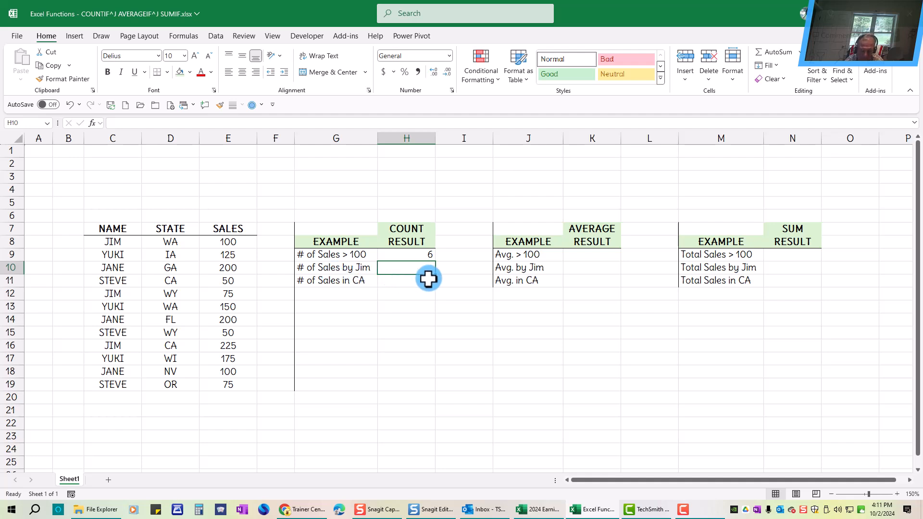
text(=counti)
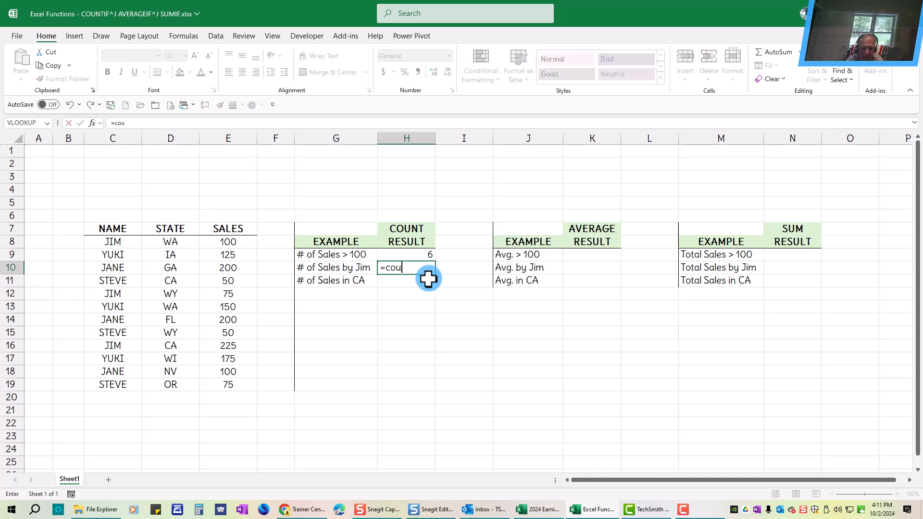
text(f()
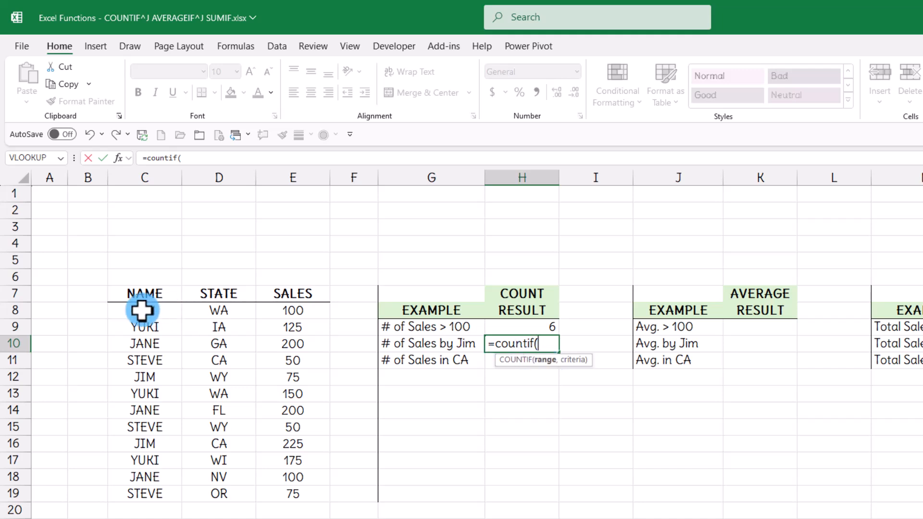
drag(142, 310, 142, 494)
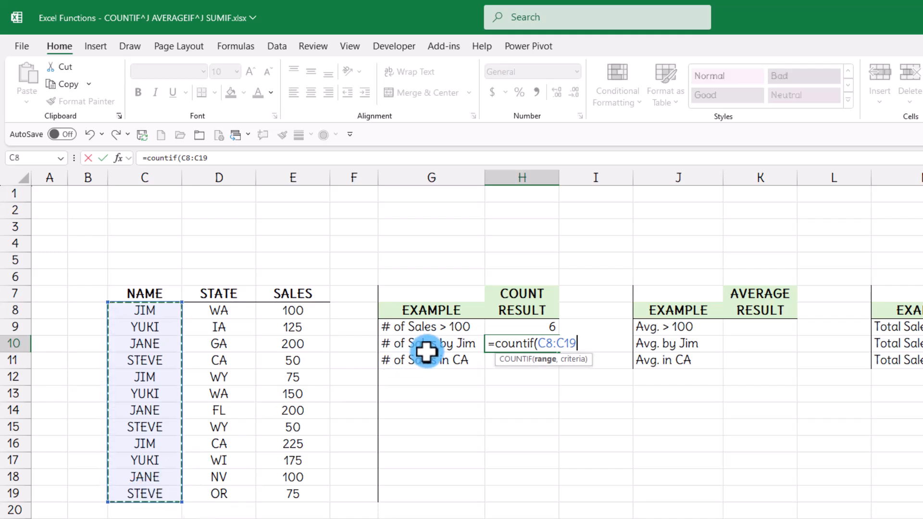
text(,"=)
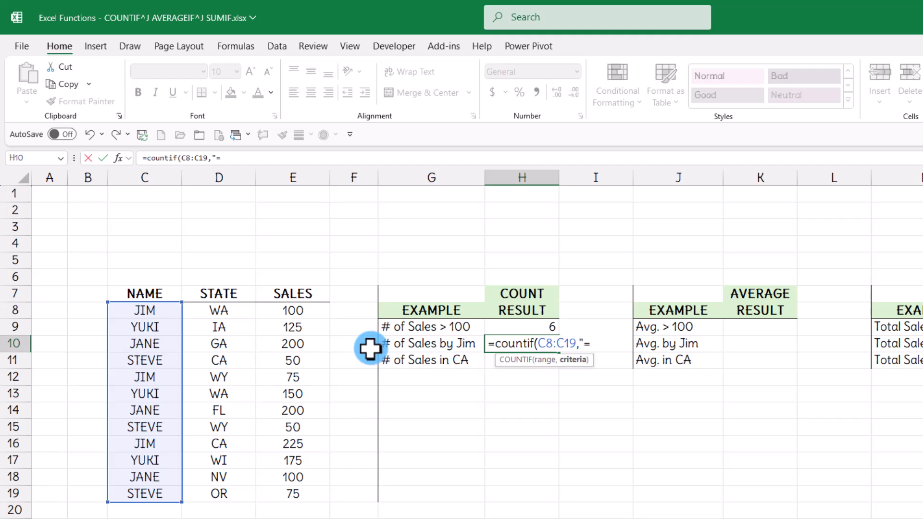
text(jim")
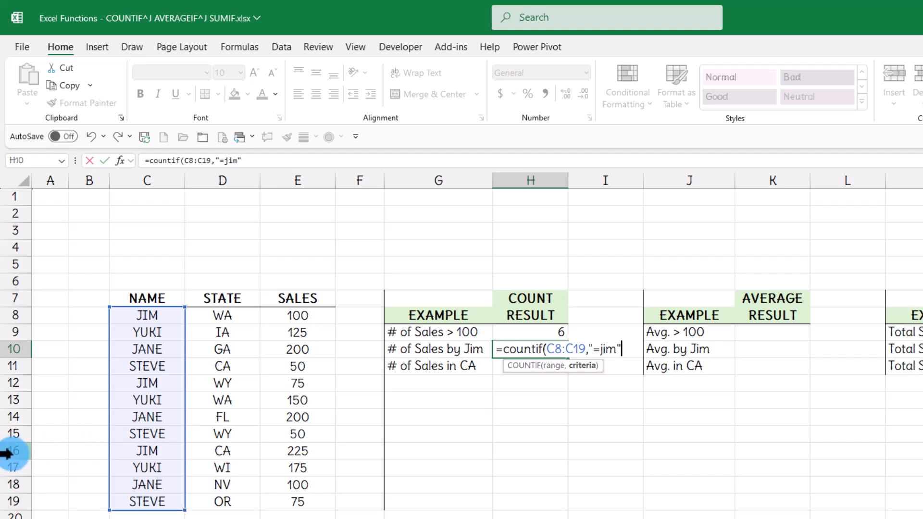
text())
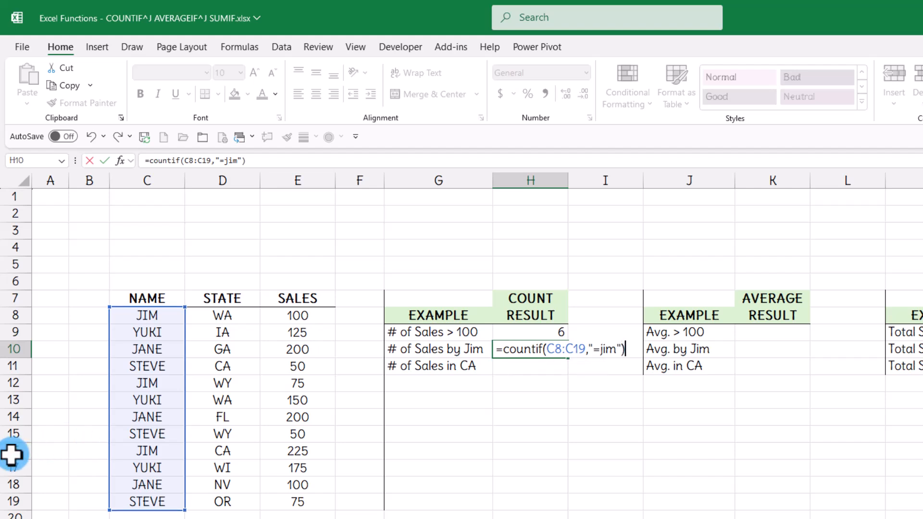
key(ctrl+Return)
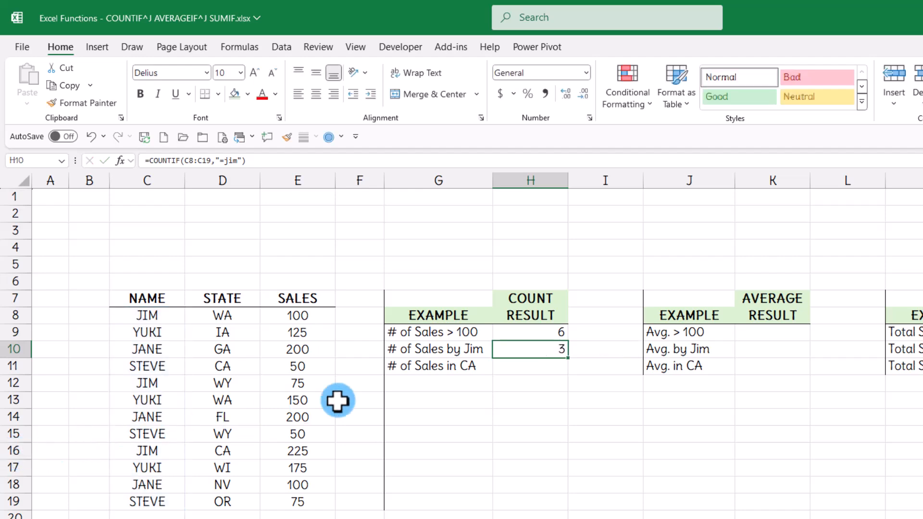
Enter =COUNTIF(D8:D19,"=CA") in H11 to count sales in CA.
click(531, 374)
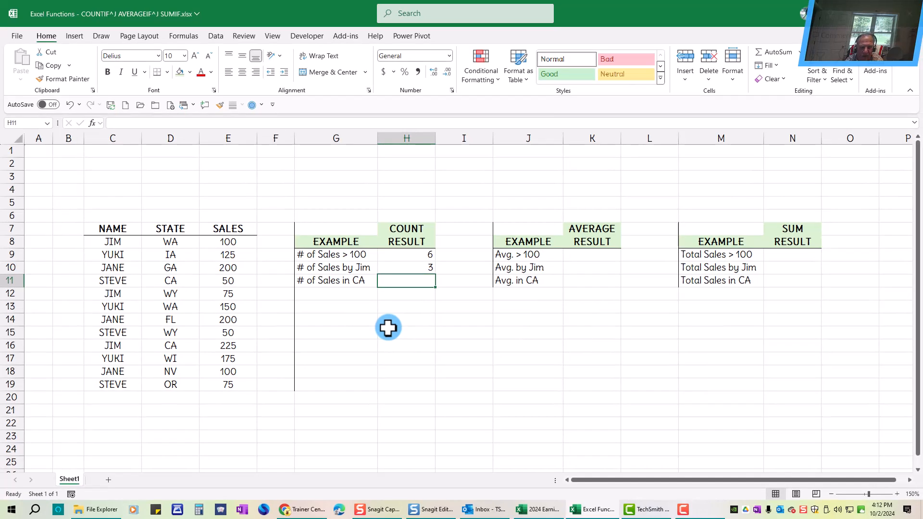
text(=c\)
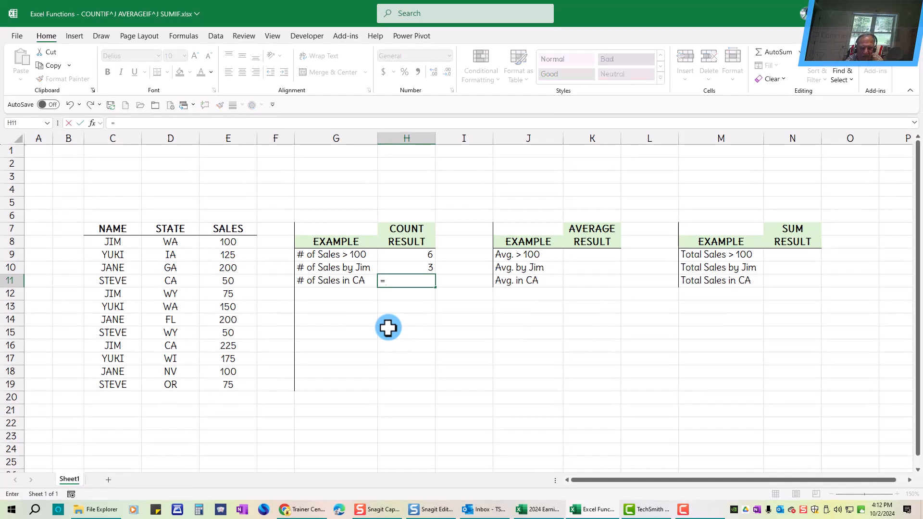
key(BackSpace)
key(BackSpace)
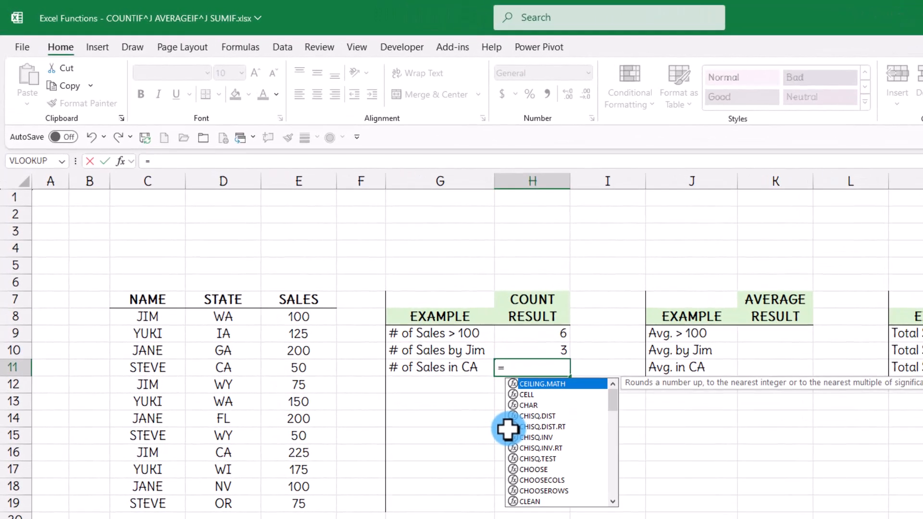
text(countif)
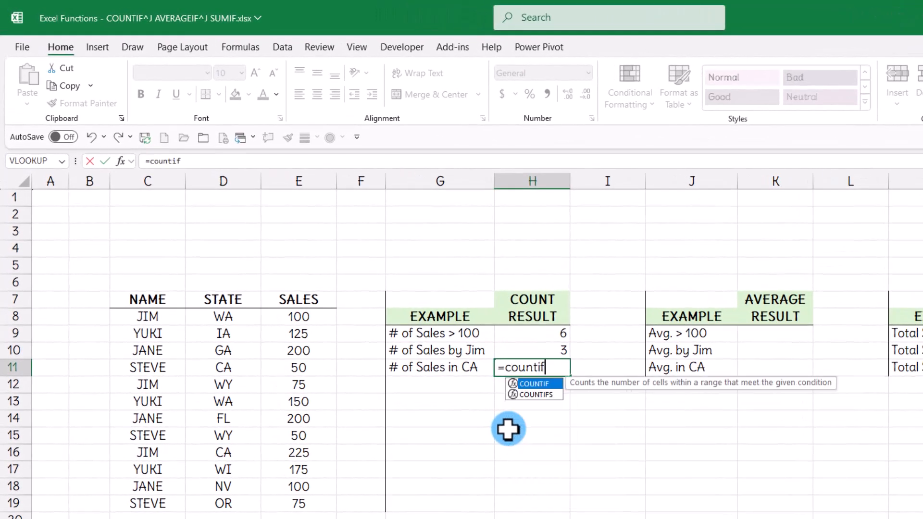
text(()
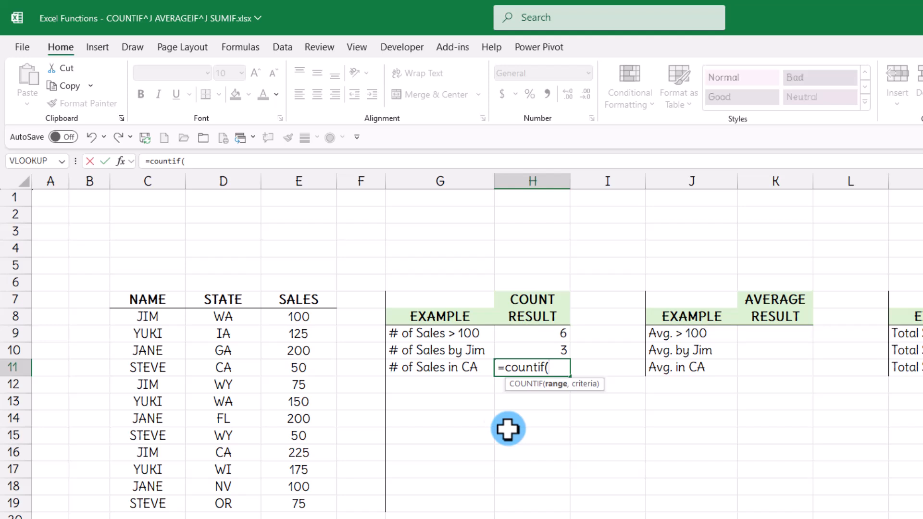
drag(214, 315, 217, 498)
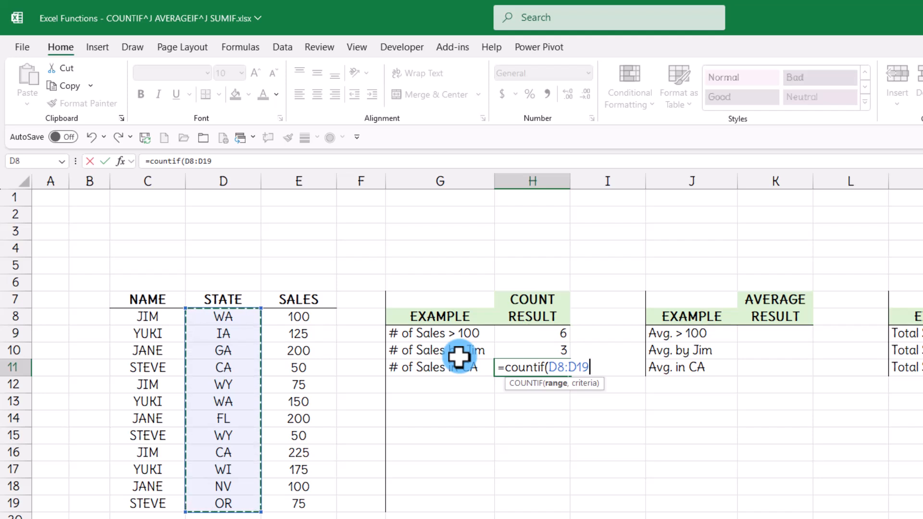
text(,)
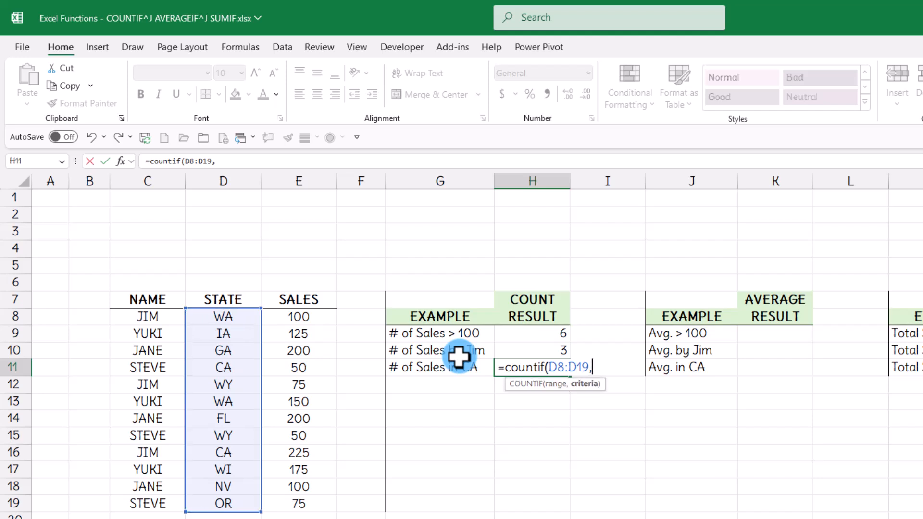
text("=CA"))
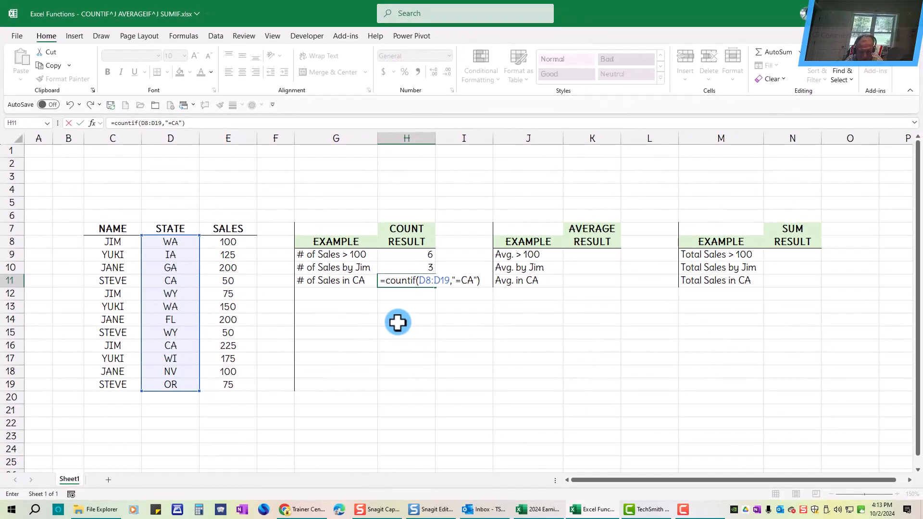
key(ctrl+Return)
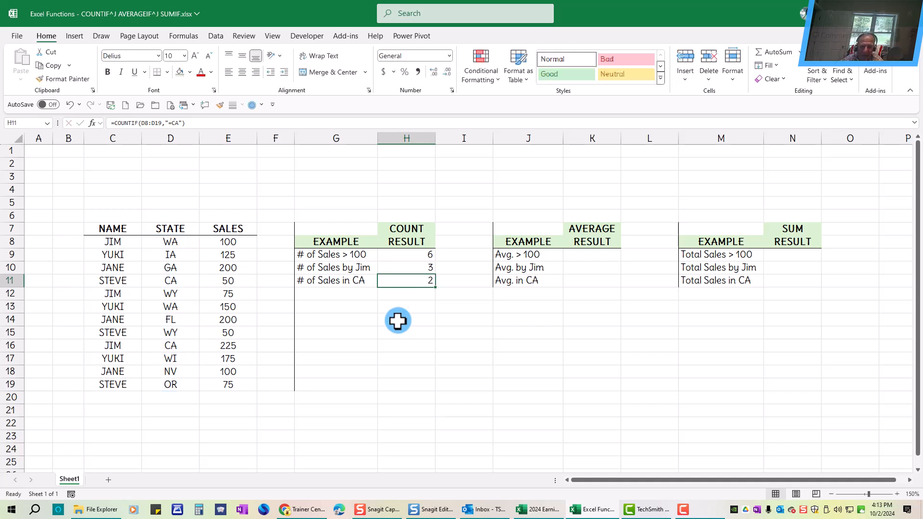
Review the COUNTIF formulas in H9, H10 and H11.
click(401, 255)
click(402, 269)
click(404, 281)
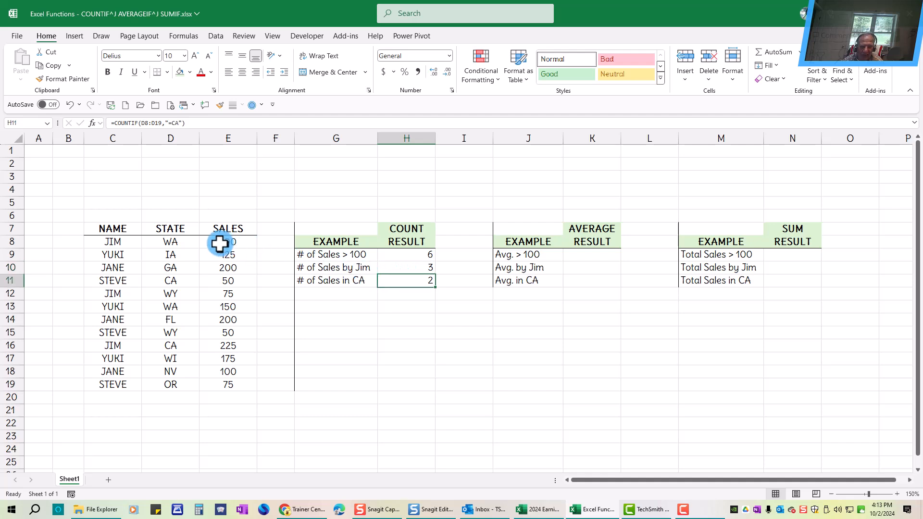
Change the sales value in E10 to 99 and check the count of sales over 100 in H9.
click(216, 269)
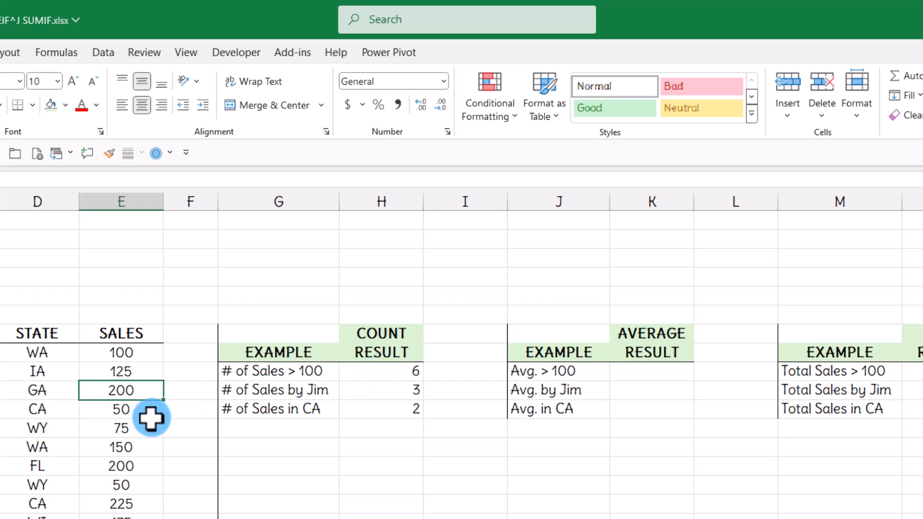
text(99)
key(ctrl+Return)
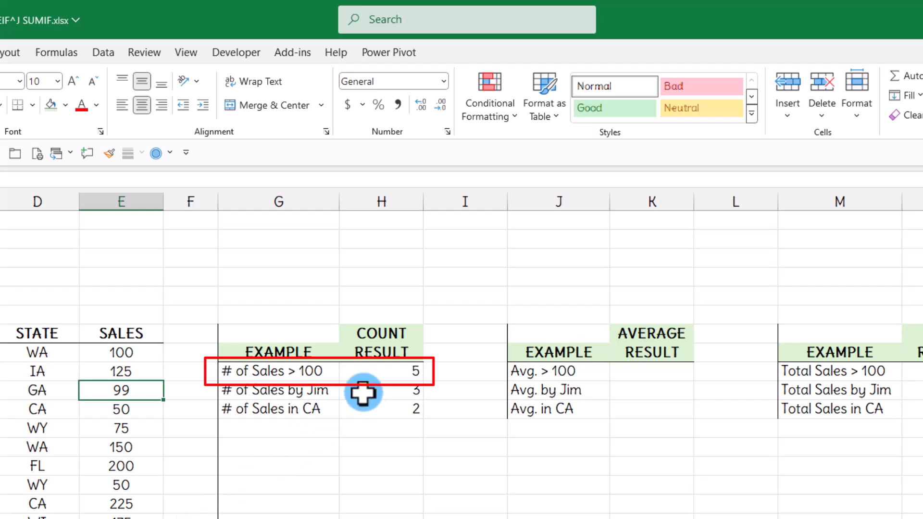
click(390, 372)
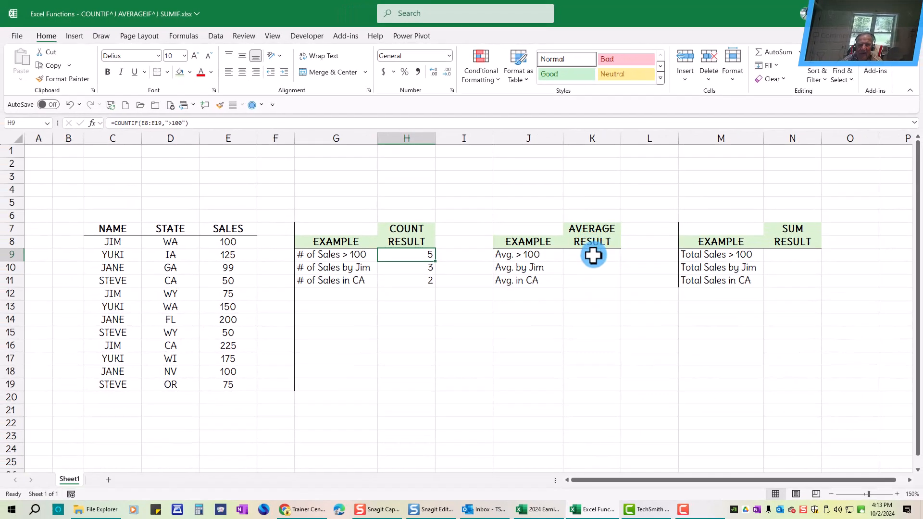
Enter =AVERAGEIF(E8:E19,">100") in K9 to average sales over 100.
click(636, 340)
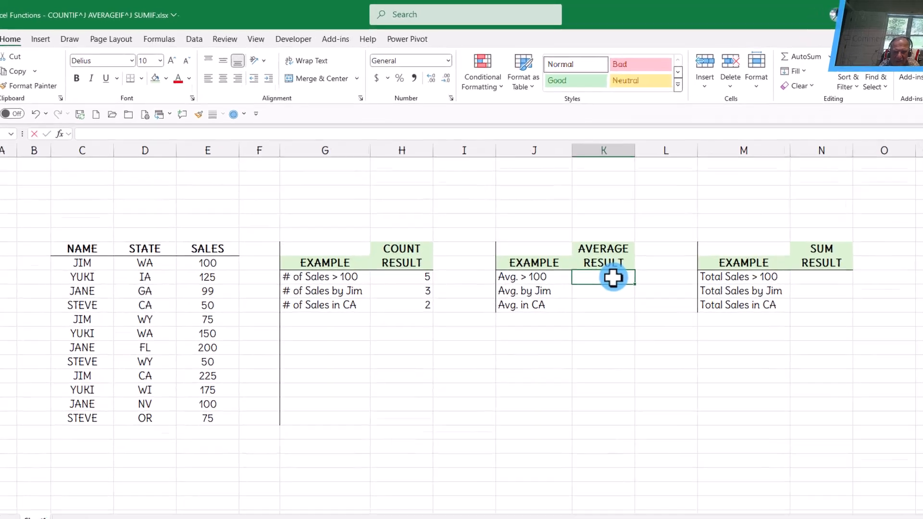
text(=aver)
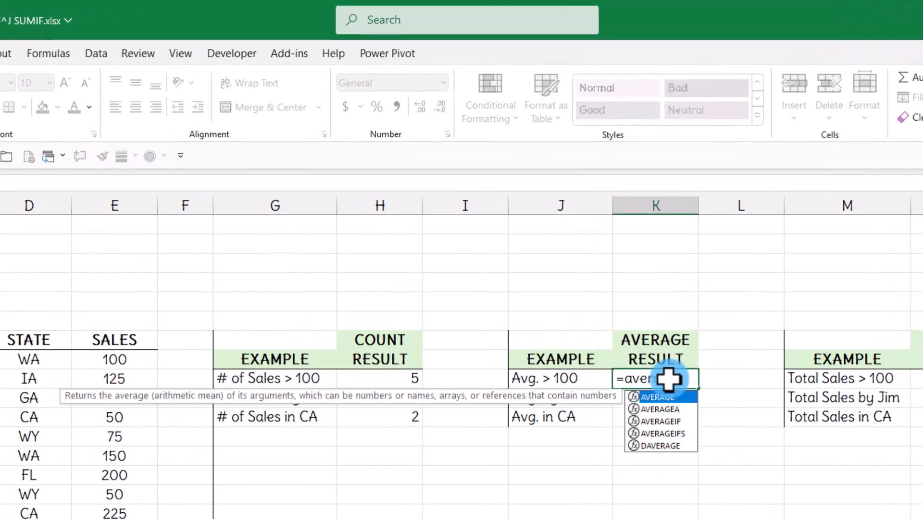
text(agei)
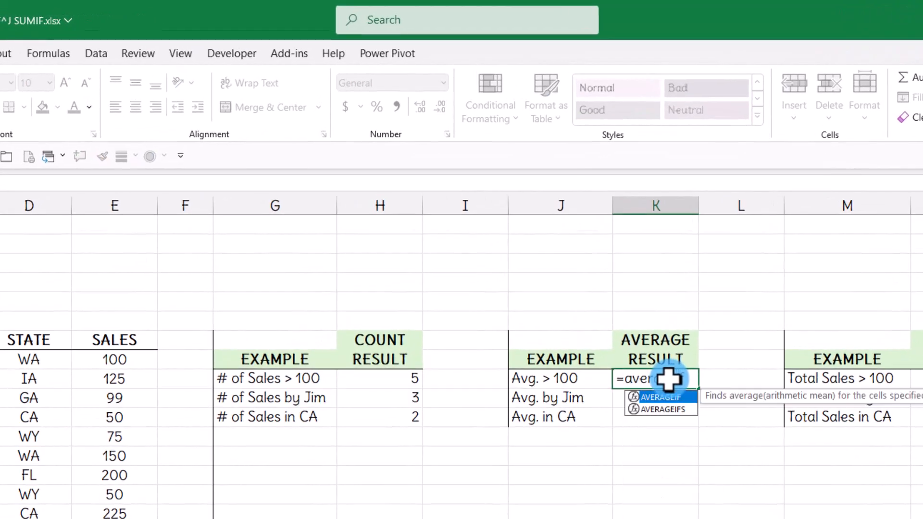
key(Tab)
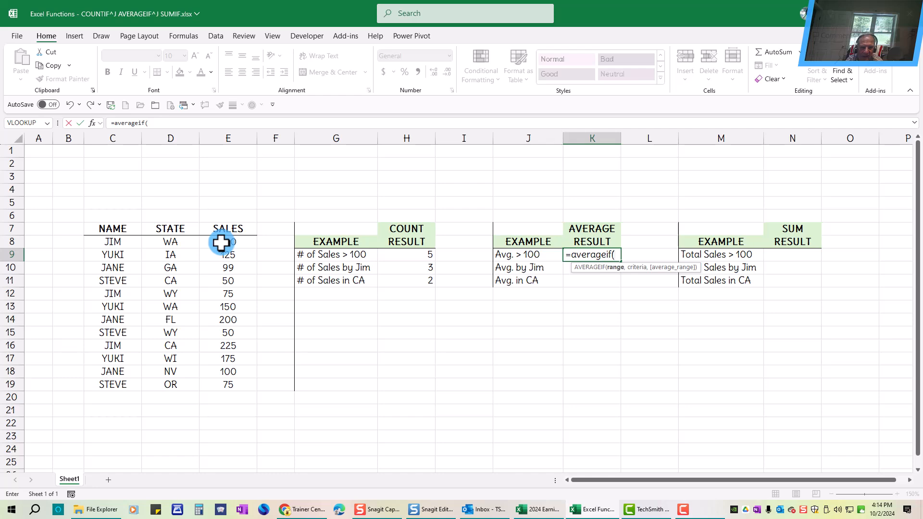
drag(221, 243, 214, 387)
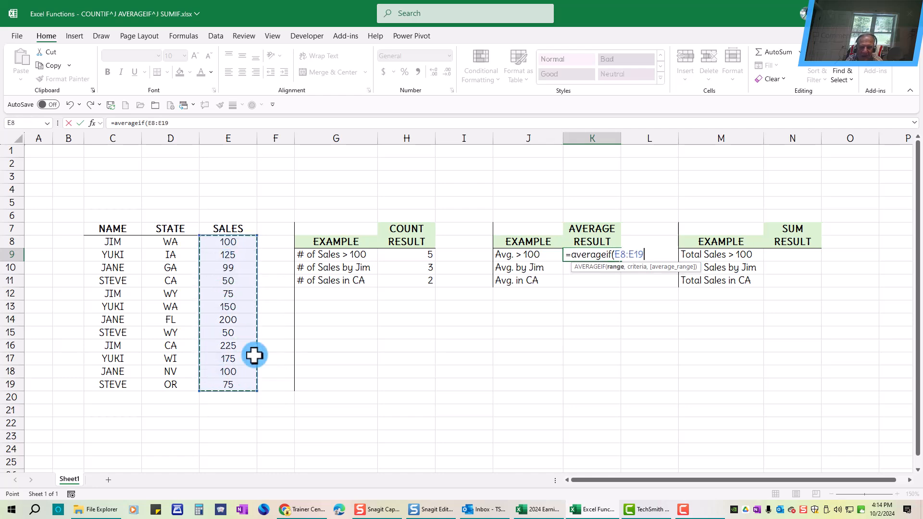
text(,)
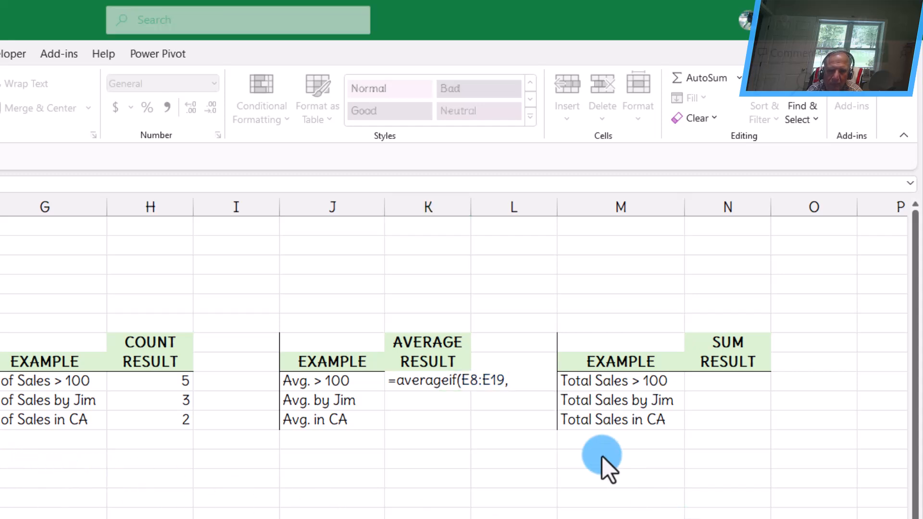
click(518, 378)
text(">100)
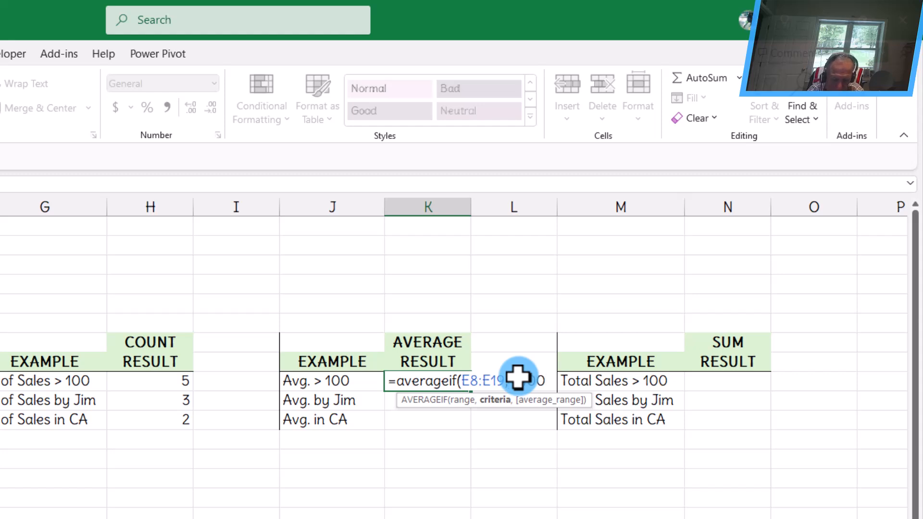
text("))
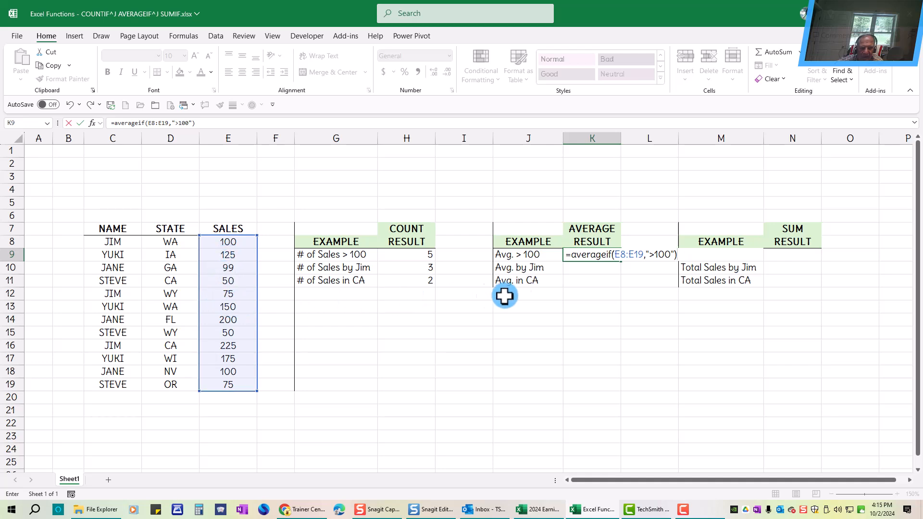
key(ctrl+Return)
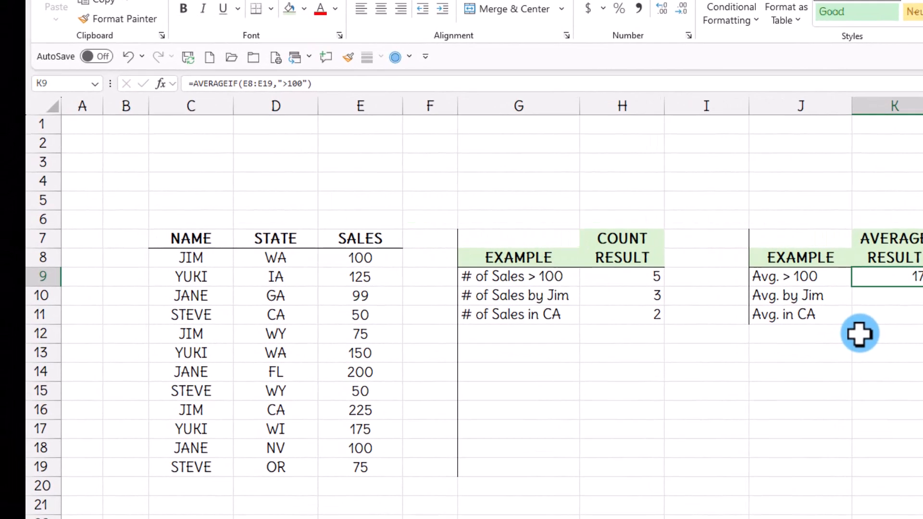
Select the sales over 100 in E9, E13, E14 and E16 to check their average.
click(353, 275)
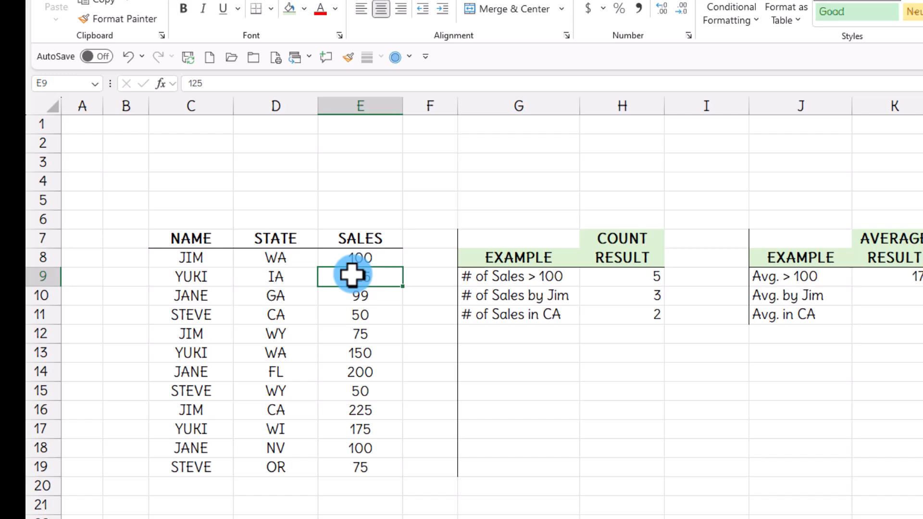
ctrl+click(337, 351)
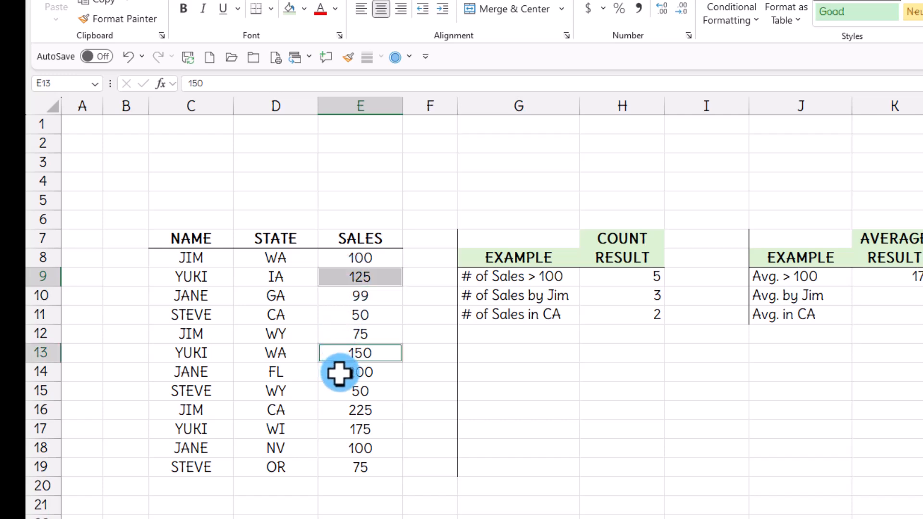
ctrl+click(339, 374)
ctrl+click(336, 411)
ctrl+click(341, 449)
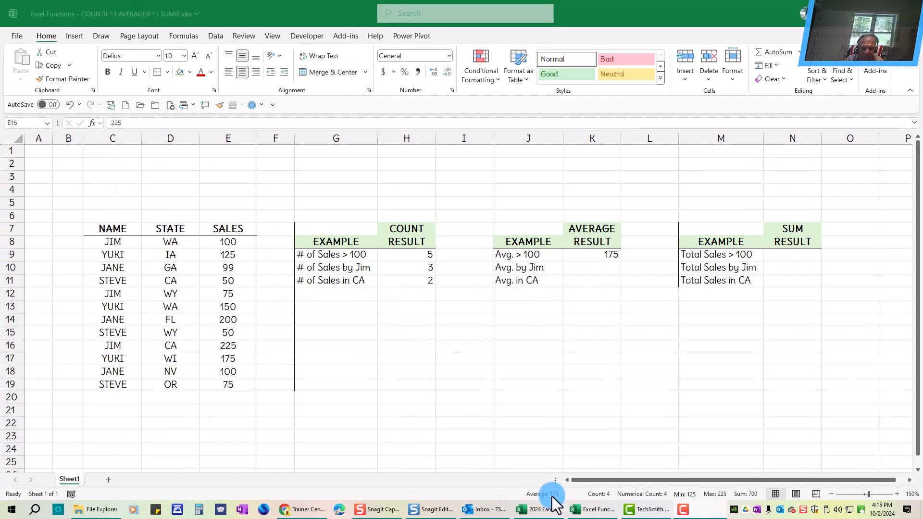
click(316, 14)
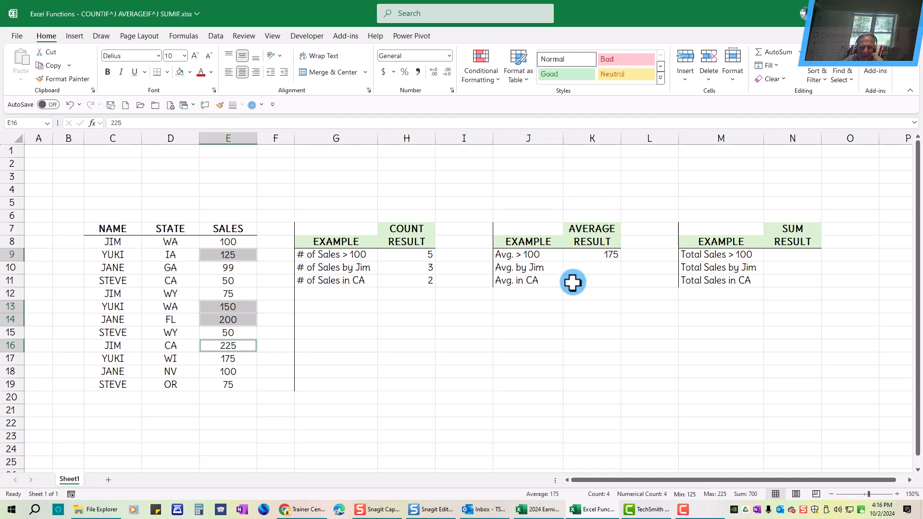
Enter =AVERAGEIFS(E8:E19,C8:C19,"=jim") in K10 to average Jim's sales.
click(582, 268)
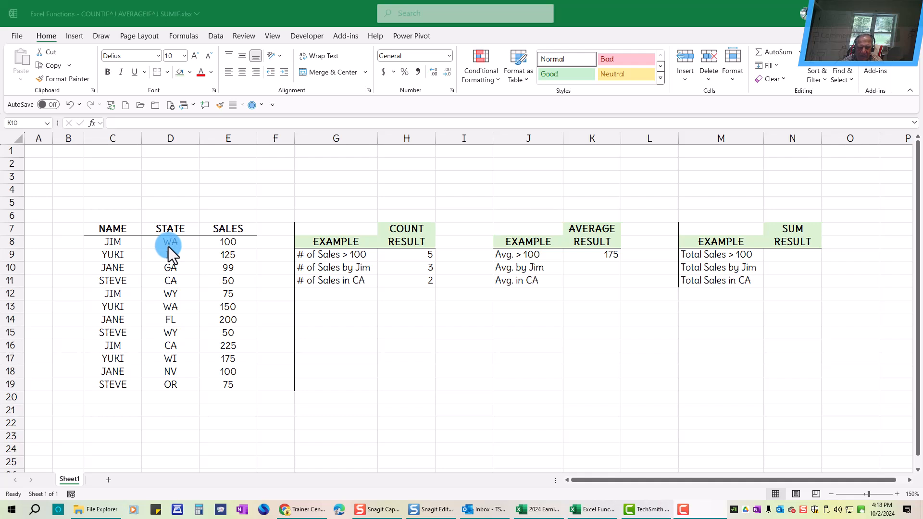
click(590, 268)
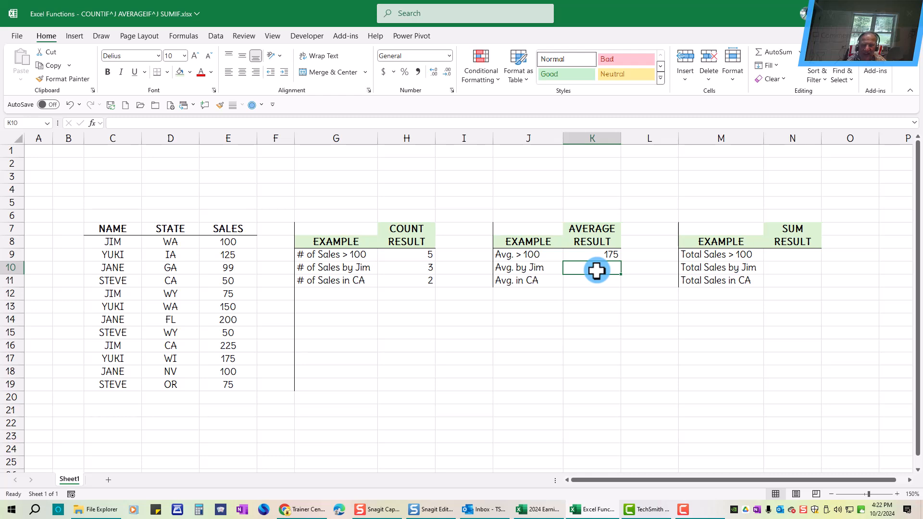
text(=averag)
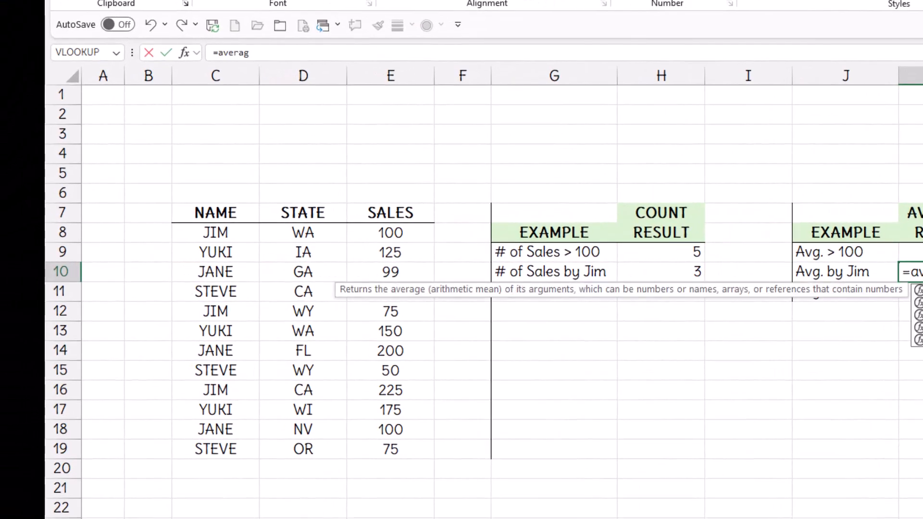
text(eifs)
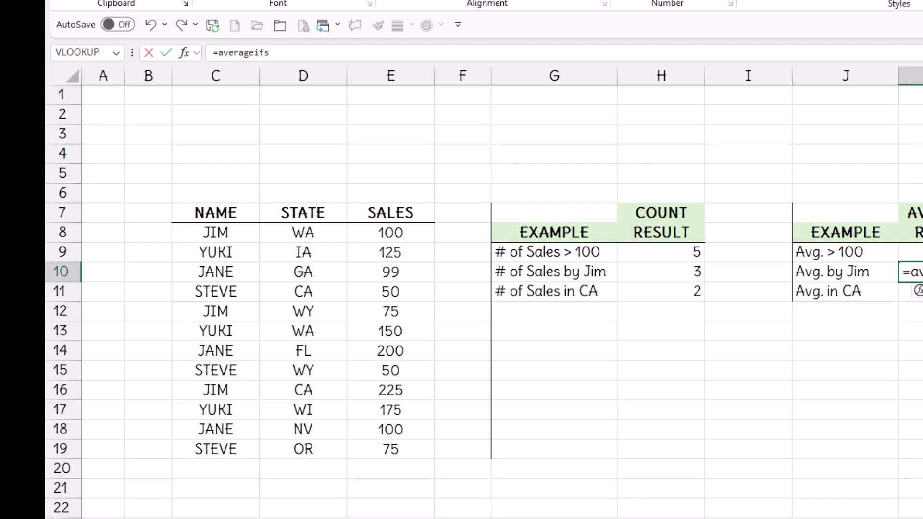
text(()
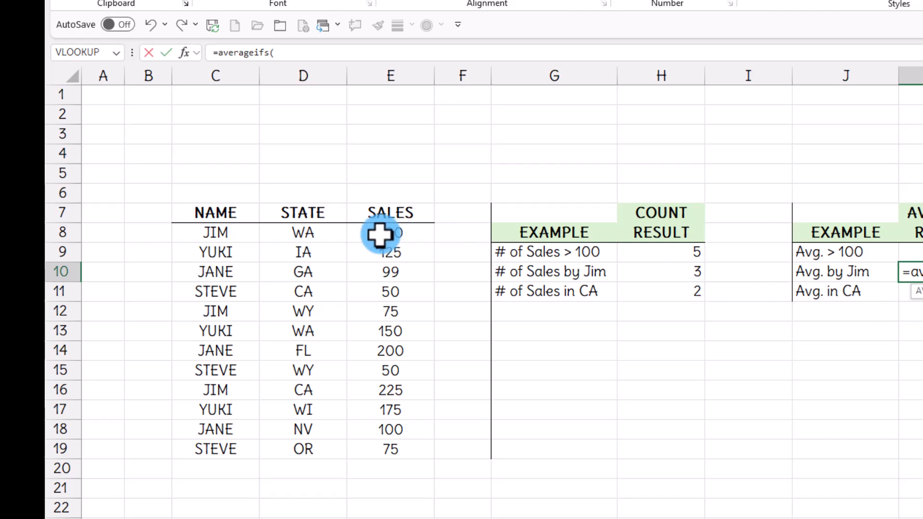
drag(380, 235, 381, 450)
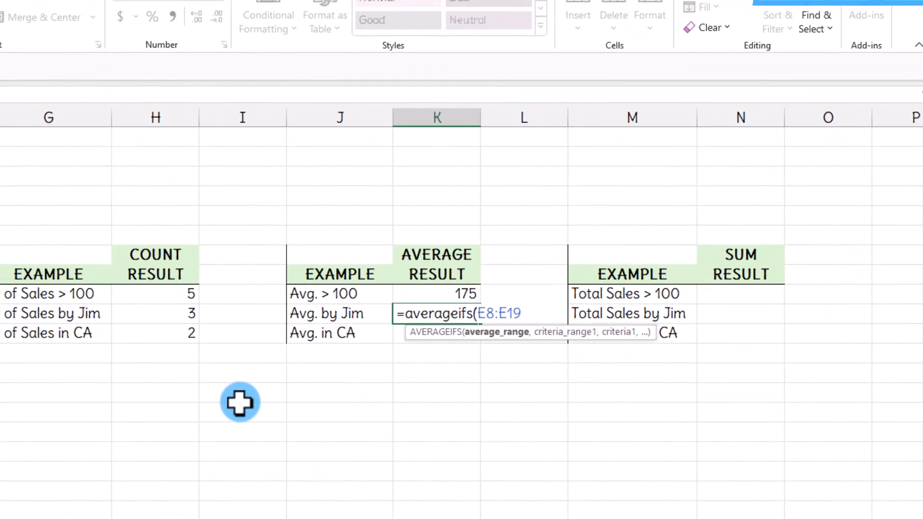
text(,)
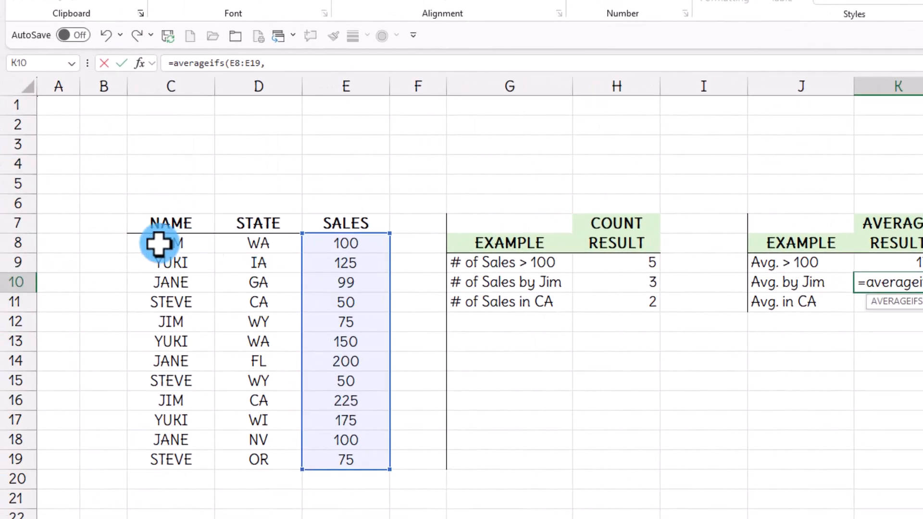
drag(158, 243, 159, 466)
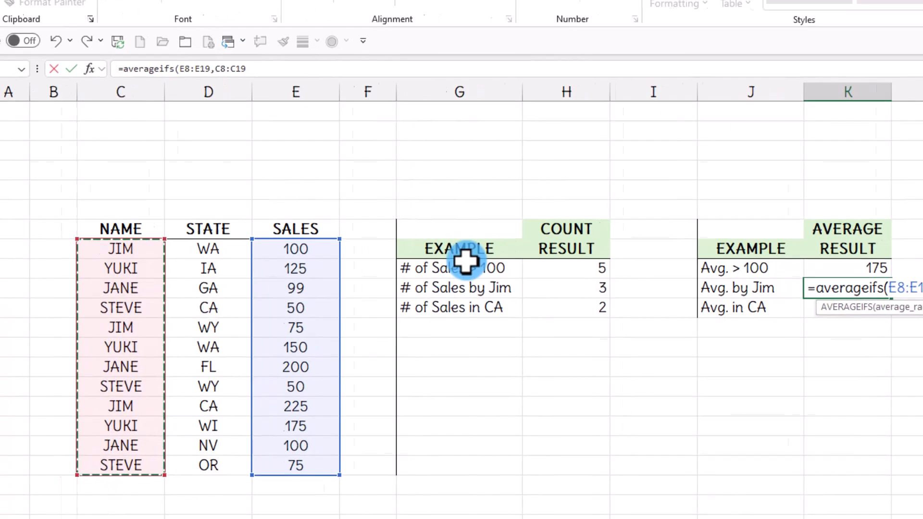
text(,)
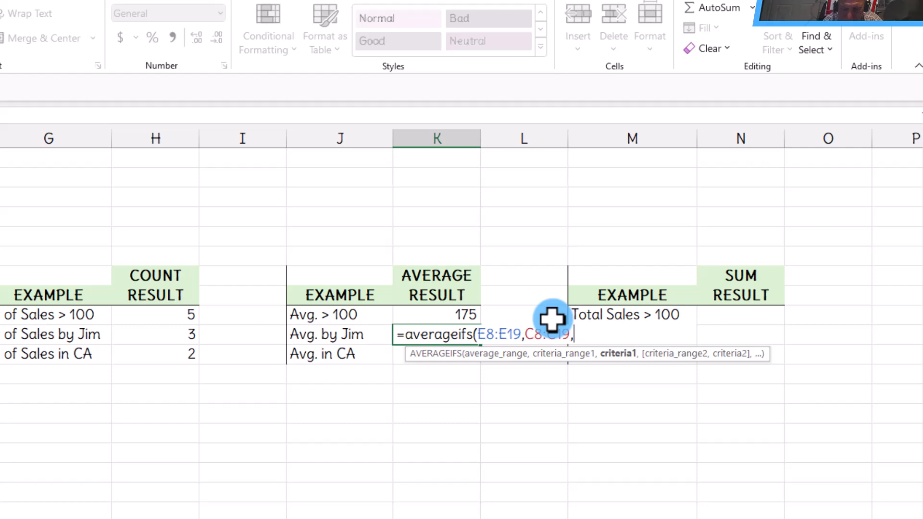
text(")
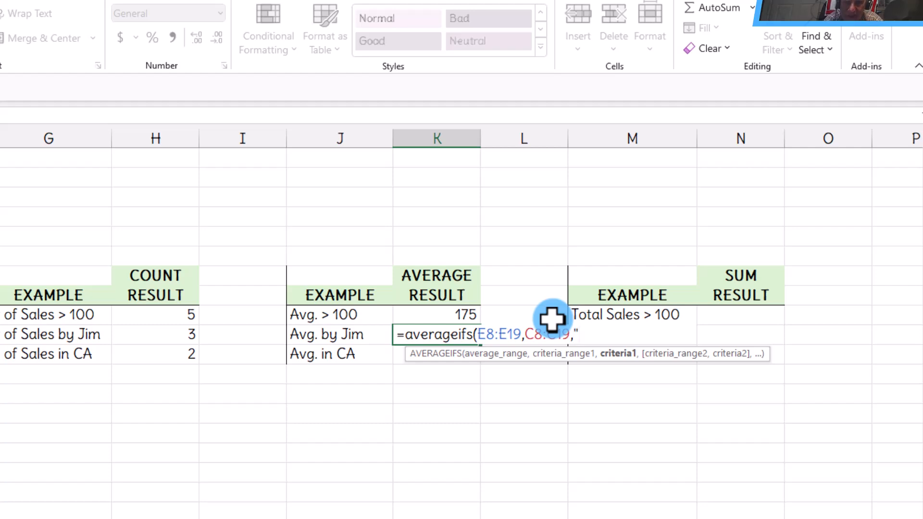
text(=jim)
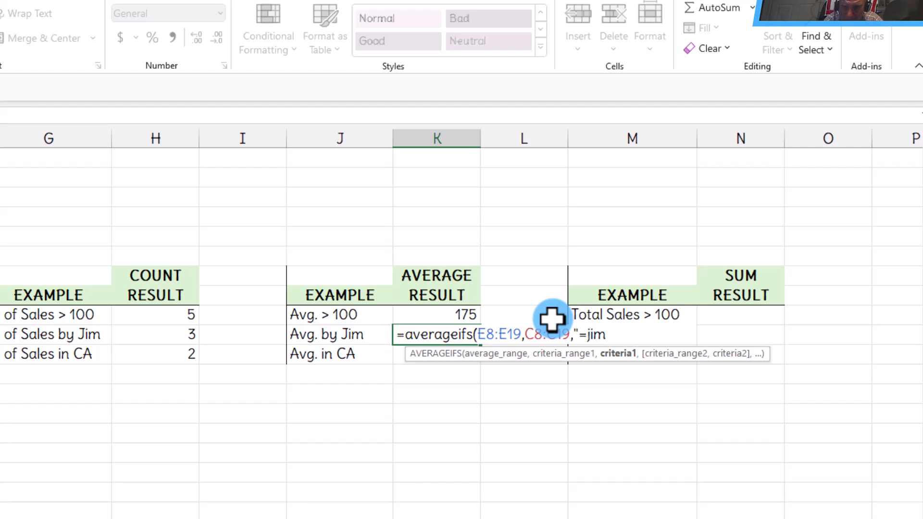
text("))
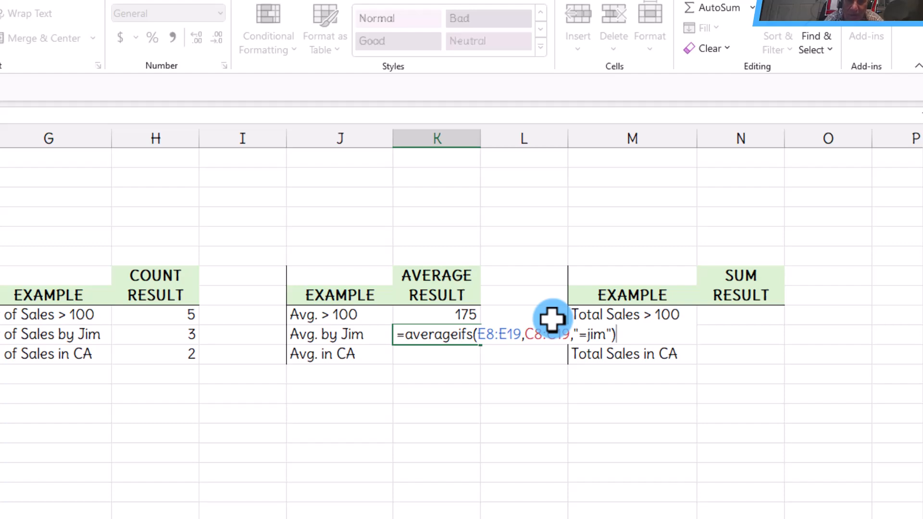
key(ctrl+Return)
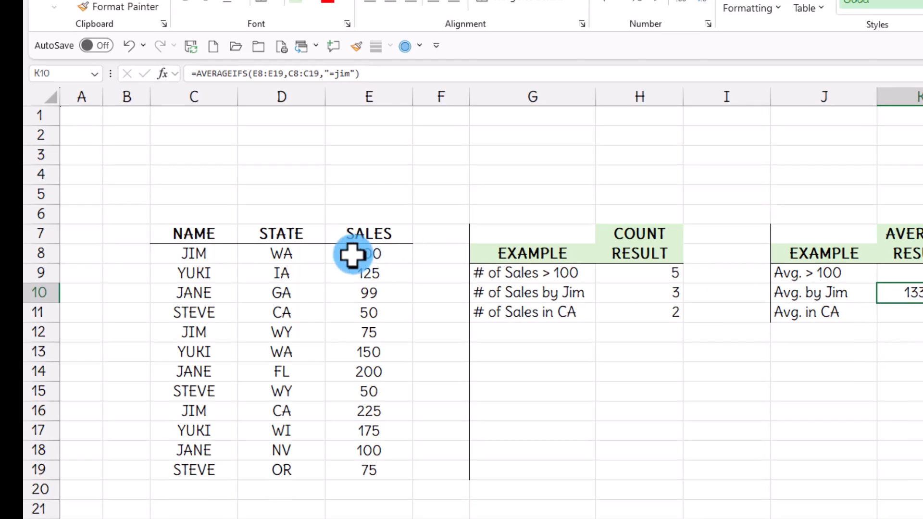
Select Jim's sales in E8, E12 and E16 to check their average.
click(353, 255)
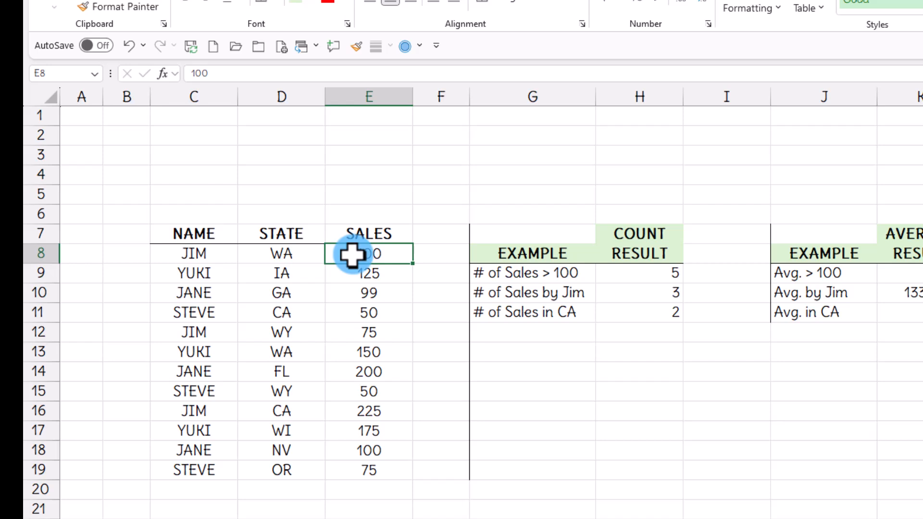
ctrl+click(360, 334)
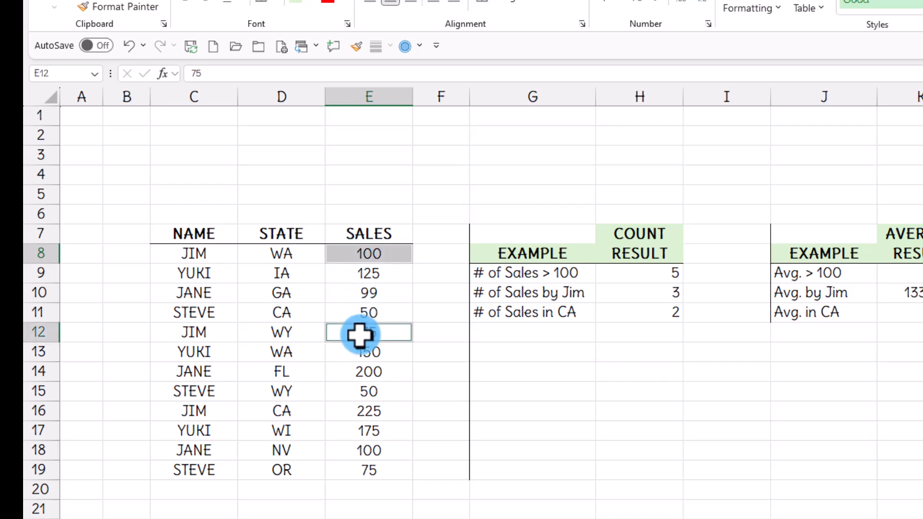
ctrl+click(355, 411)
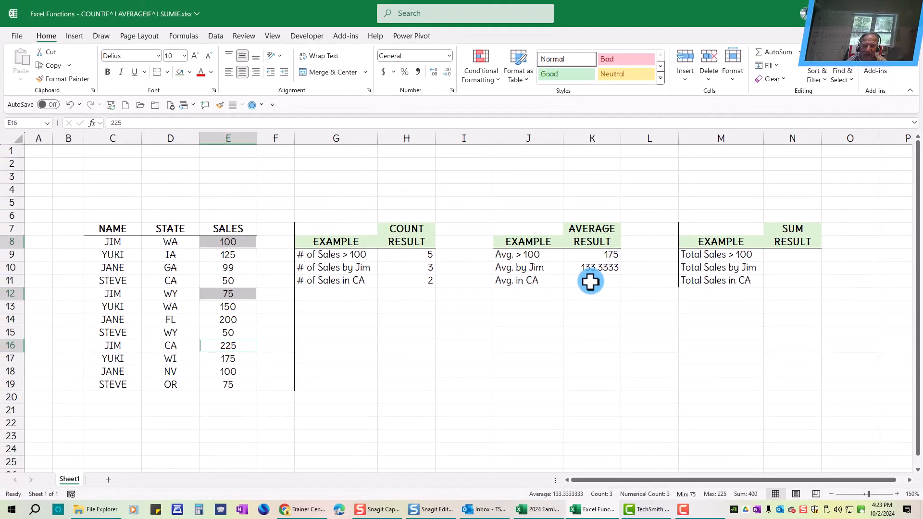
Enter =AVERAGEIFS(E8:E19,D8:D19,"=ca") in K11 to average sales in CA.
click(590, 282)
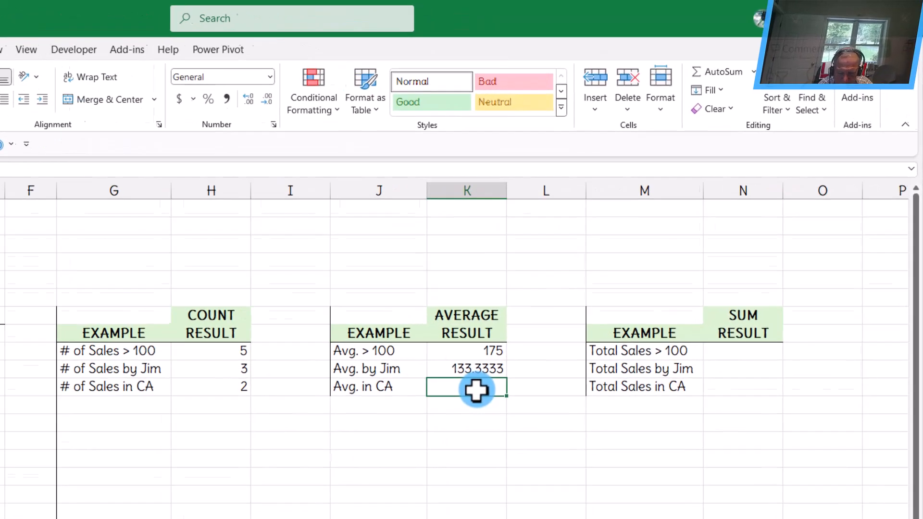
text(=)
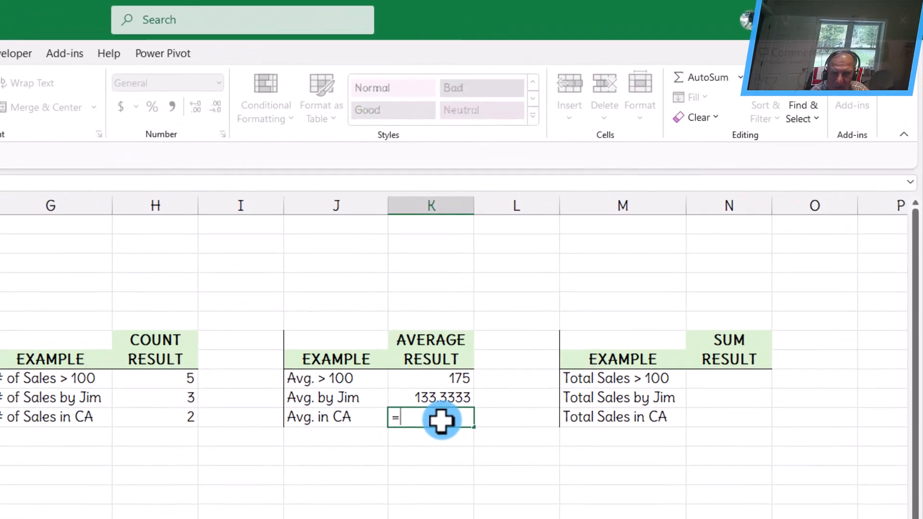
text(aver)
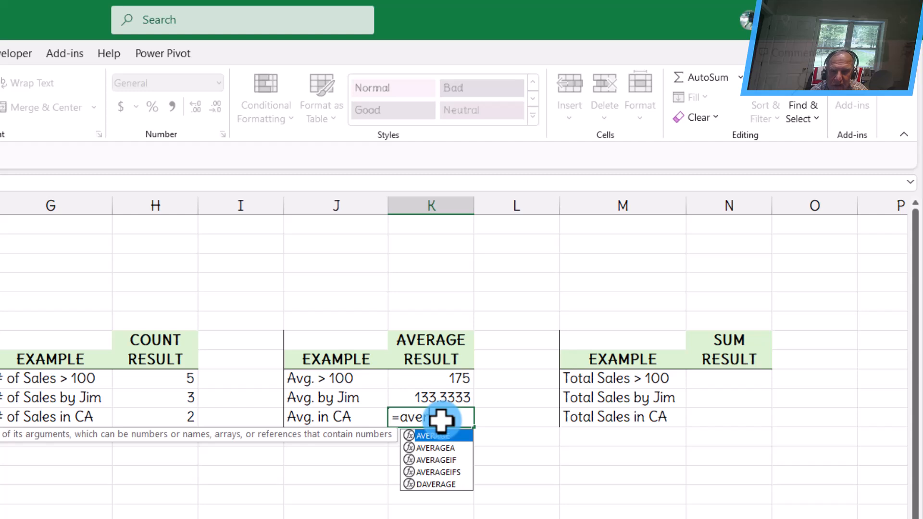
text(ageifs)
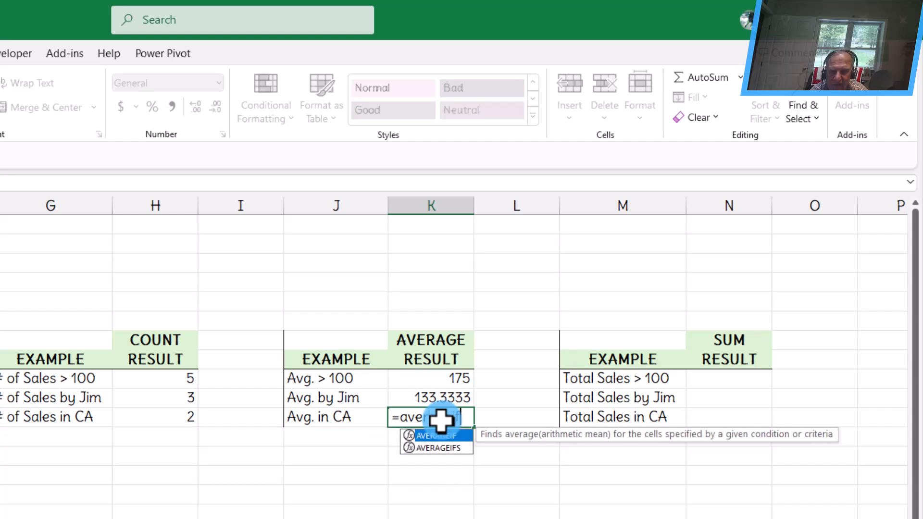
text(()
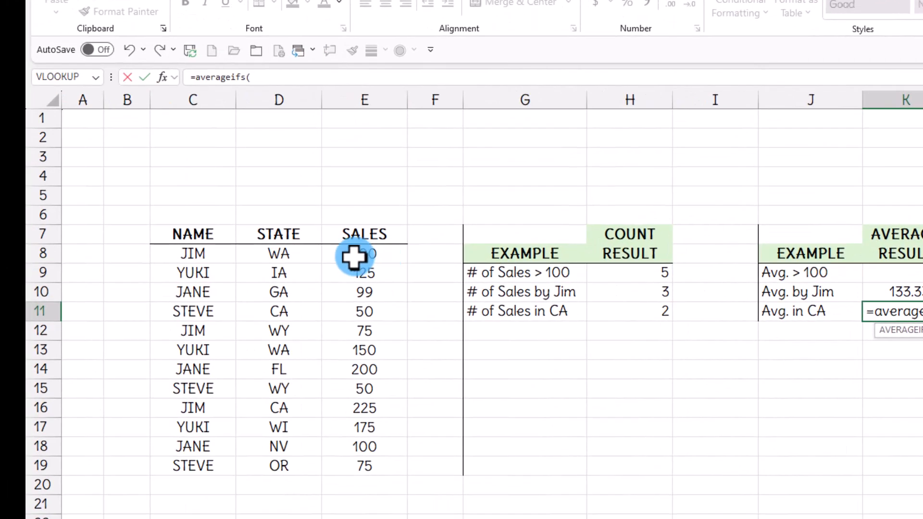
drag(354, 257, 347, 465)
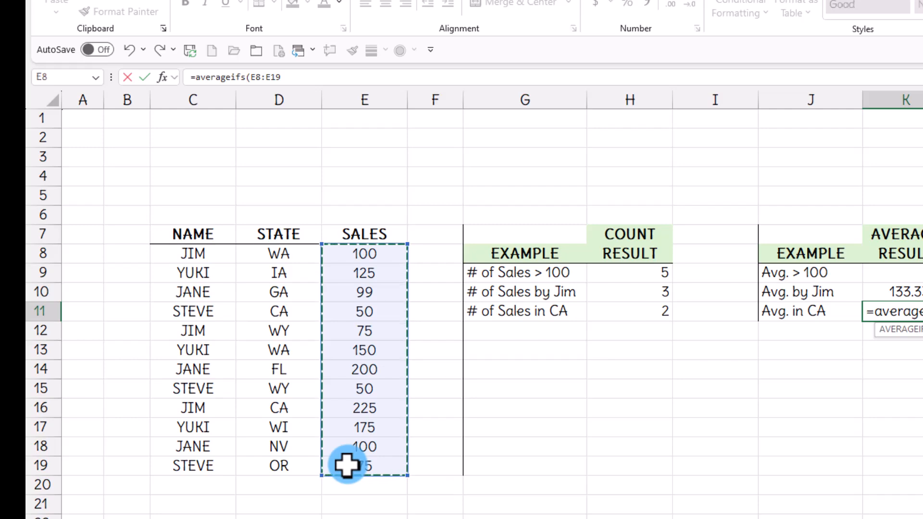
text(,)
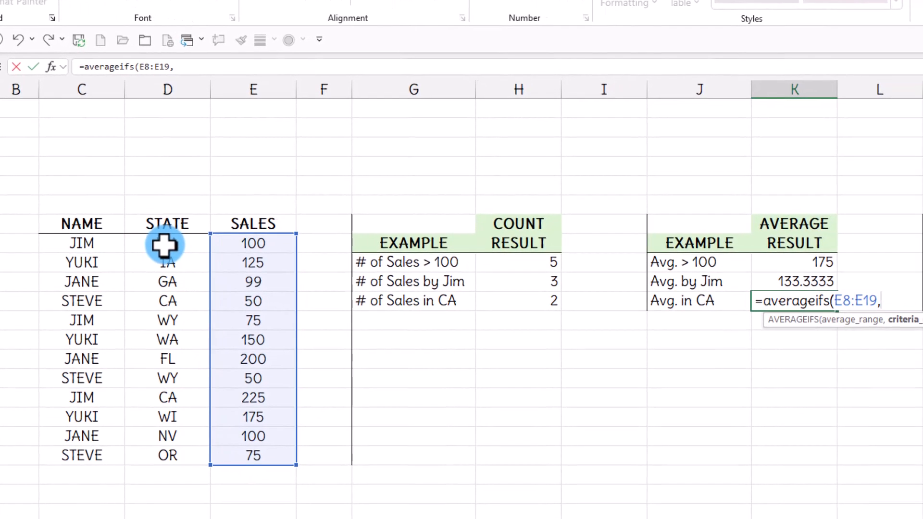
drag(164, 245, 159, 462)
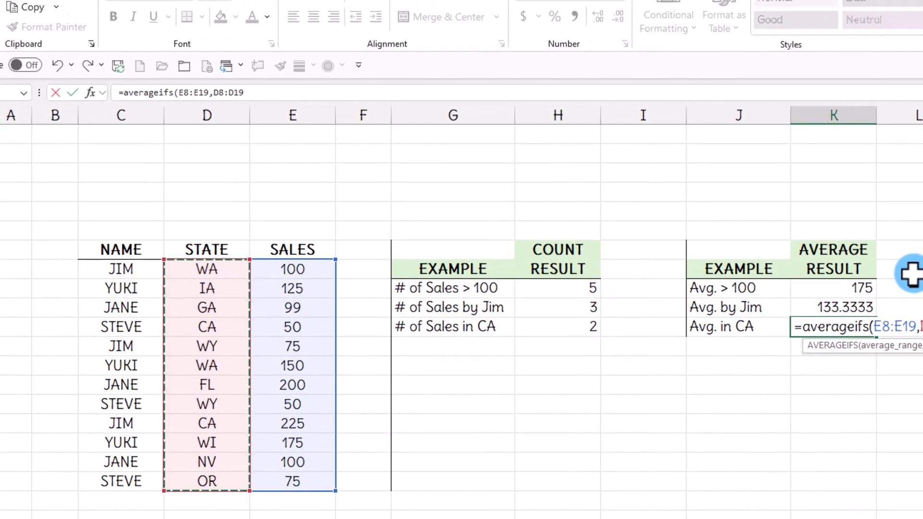
text(,"=ca)
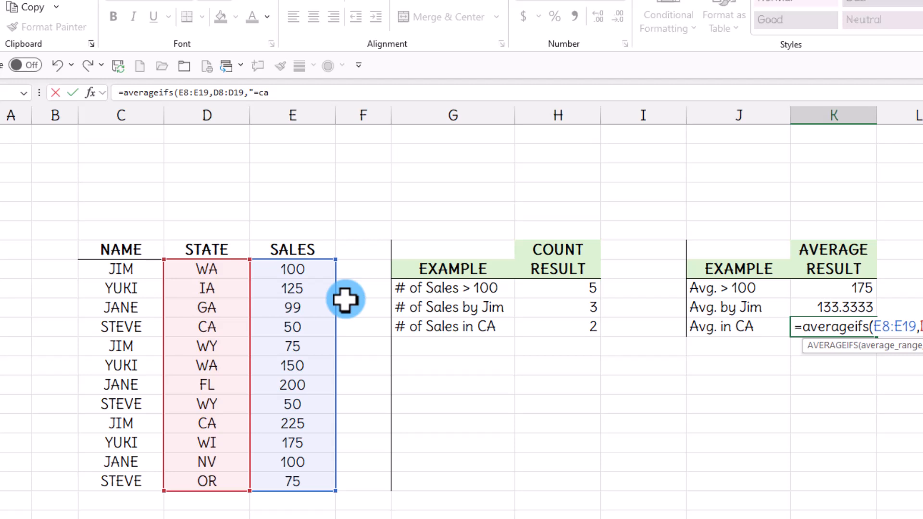
text())
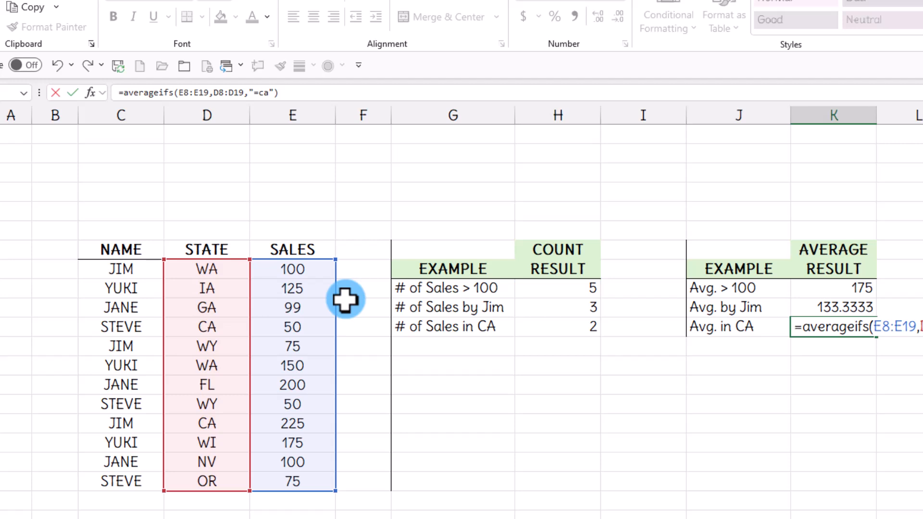
key(ctrl+Return)
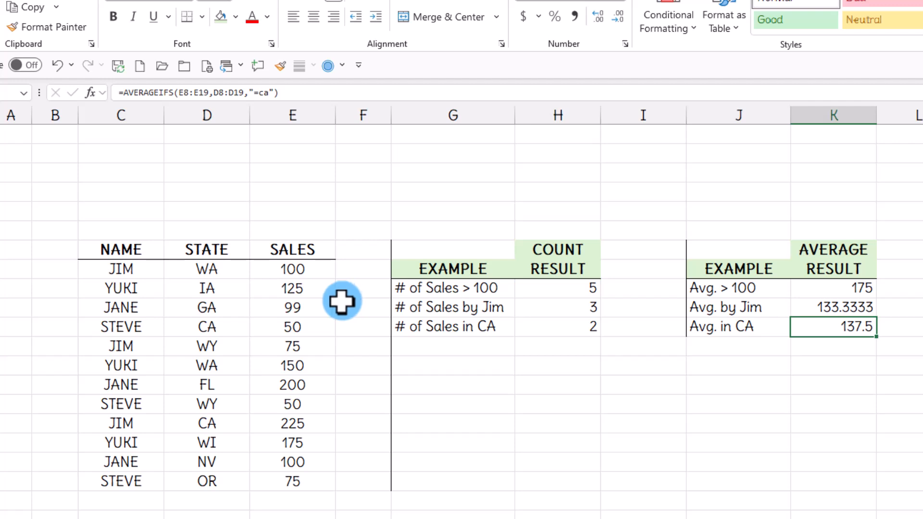
Select the CA sales in E11 and E16 to check their average.
click(291, 326)
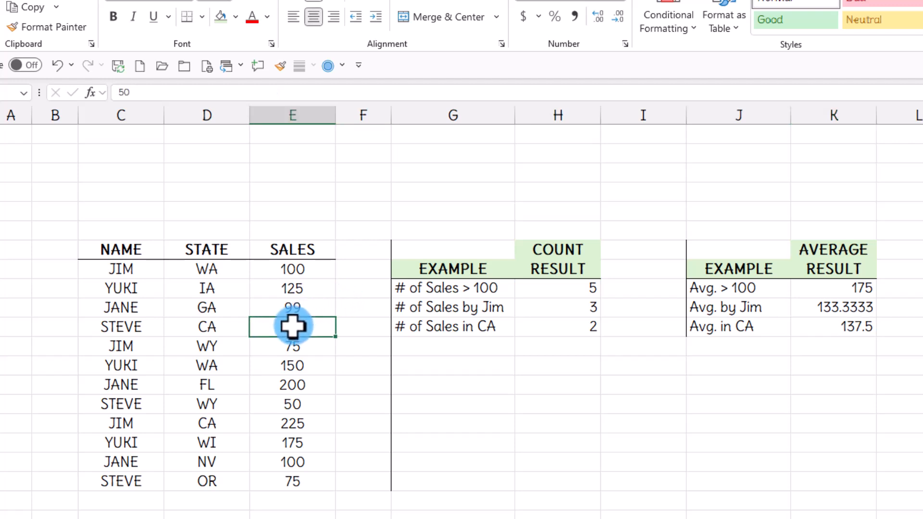
ctrl+click(286, 420)
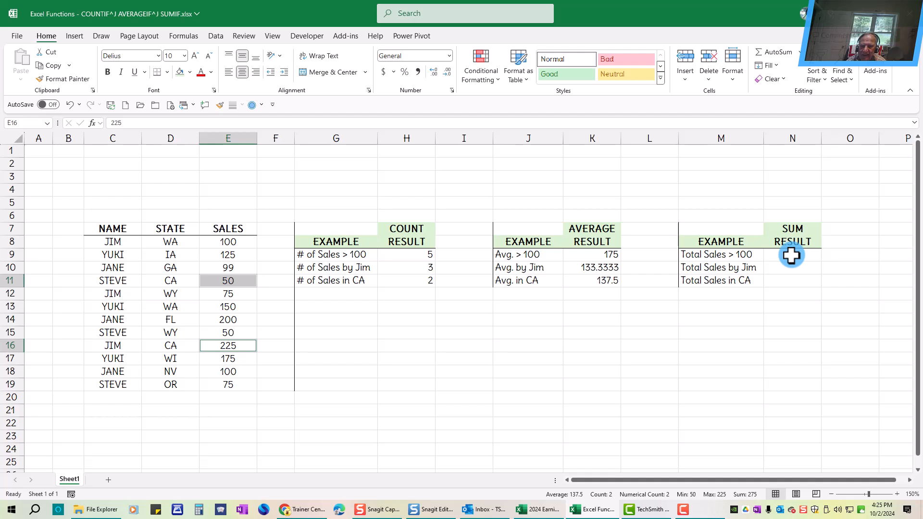
Enter =SUMIF(E8:E19,">100") in N9 to total sales over 100.
click(790, 256)
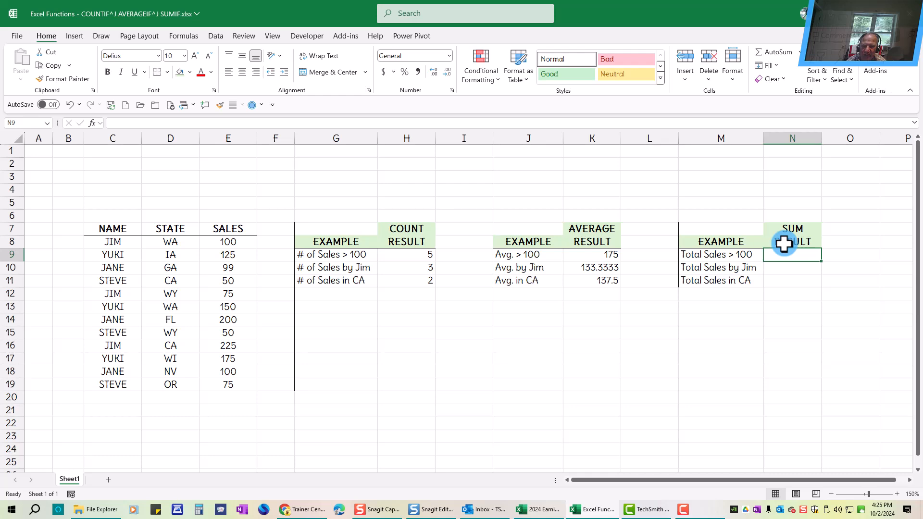
text(=su)
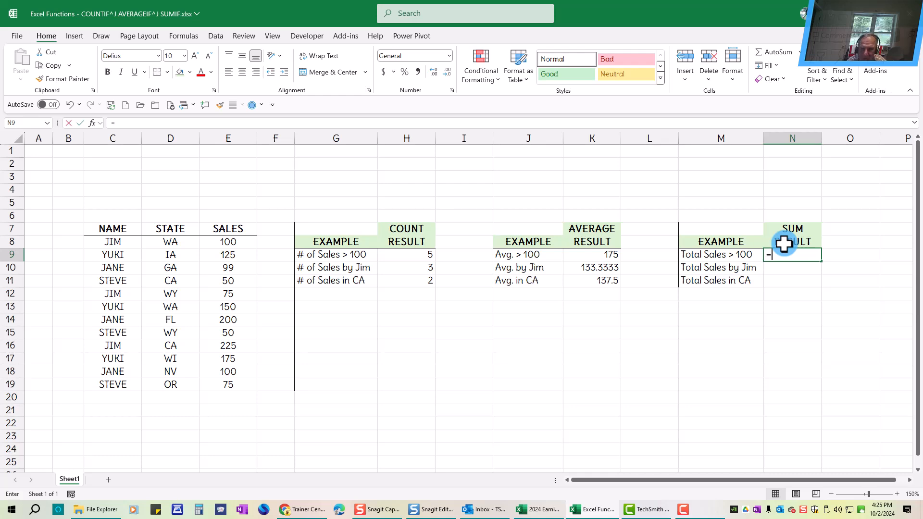
text(mif)
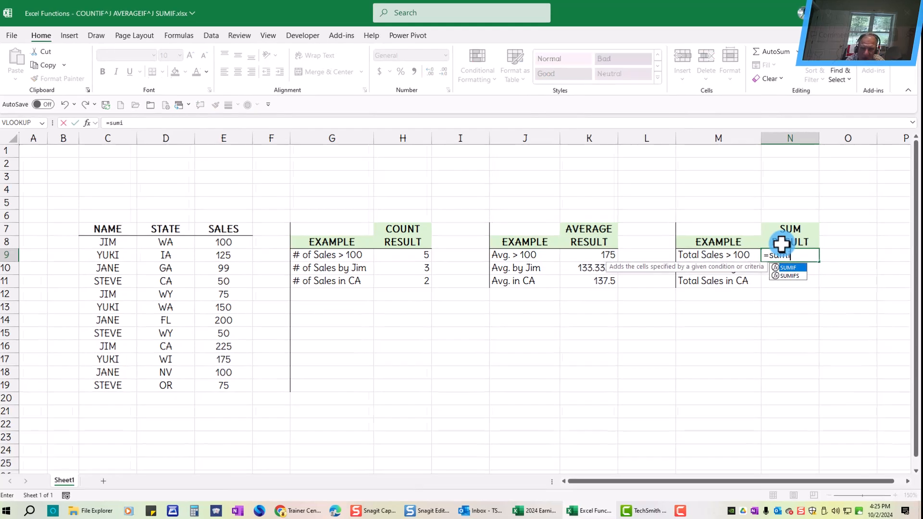
text(()
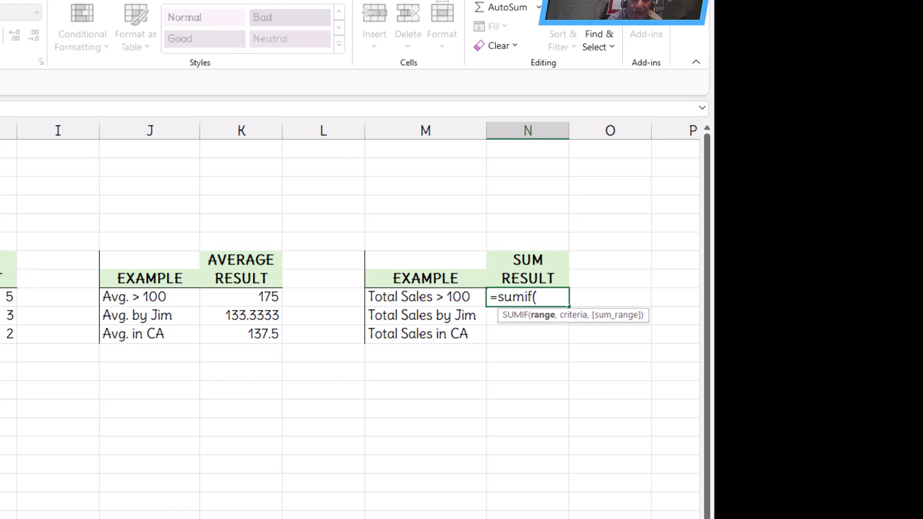
drag(0, 296, 0, 500)
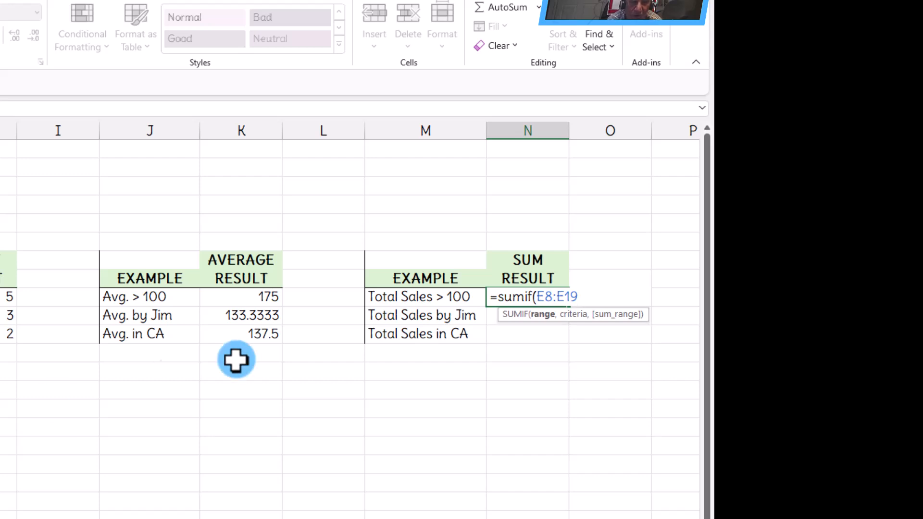
text(,")
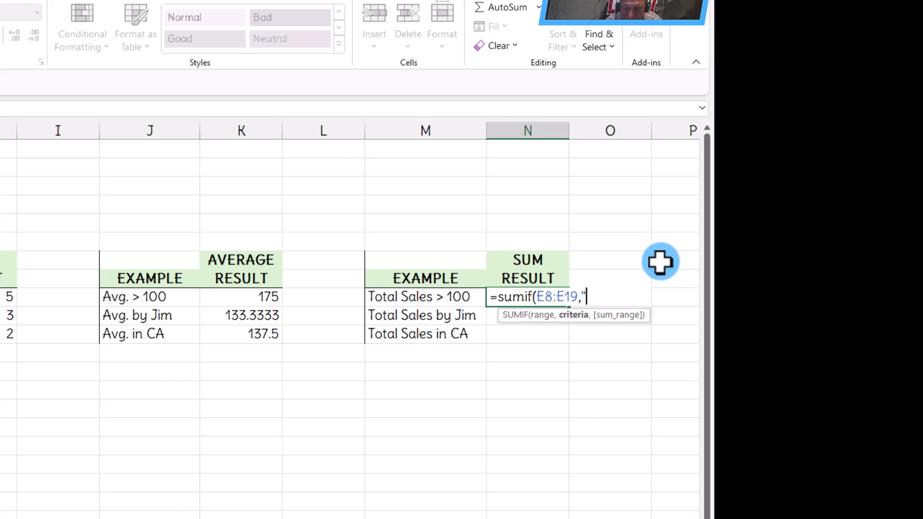
text(>100)
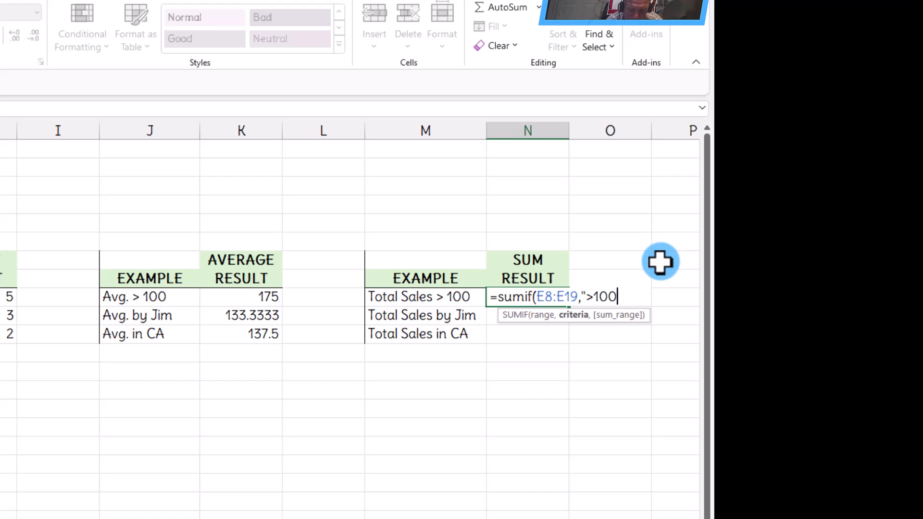
text("))
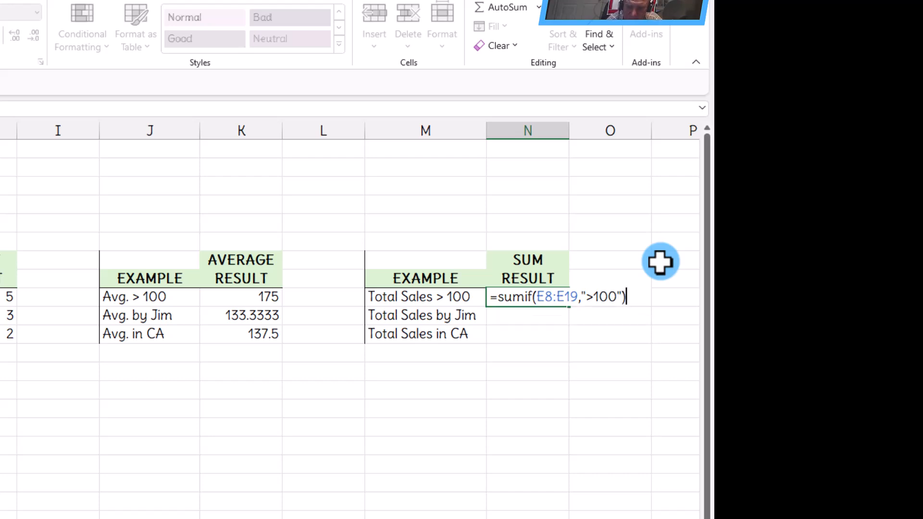
key(ctrl+Return)
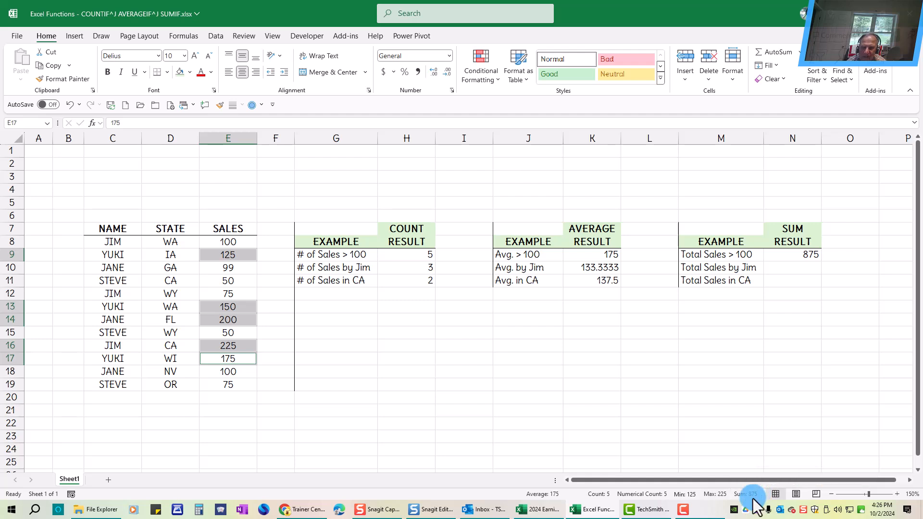
Enter =SUMIFS(E8:E19,C8:C19,"=JIM") in N10 to total Jim's sales.
click(798, 269)
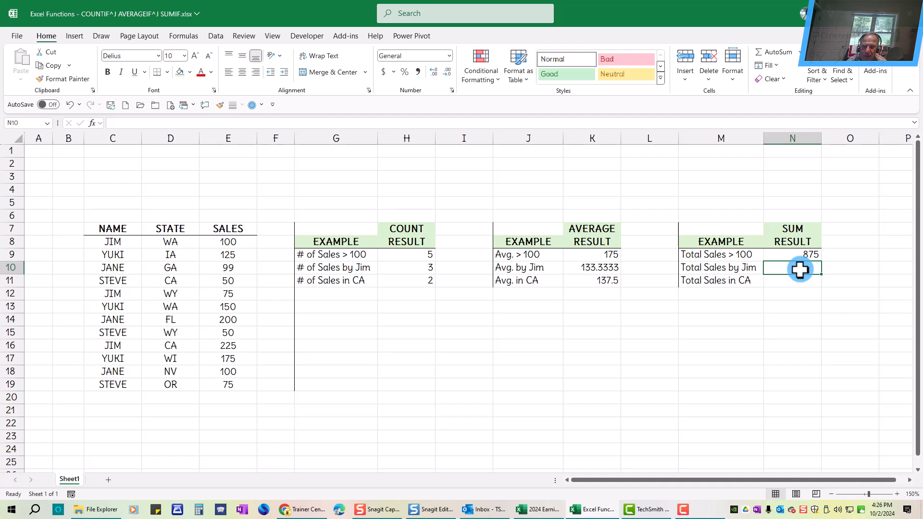
text(=averageif)
key(BackSpace)
key(BackSpace)
key(BackSpace)
key(BackSpace)
key(BackSpace)
key(BackSpace)
key(BackSpace)
key(BackSpace)
key(BackSpace)
text(sumifs()
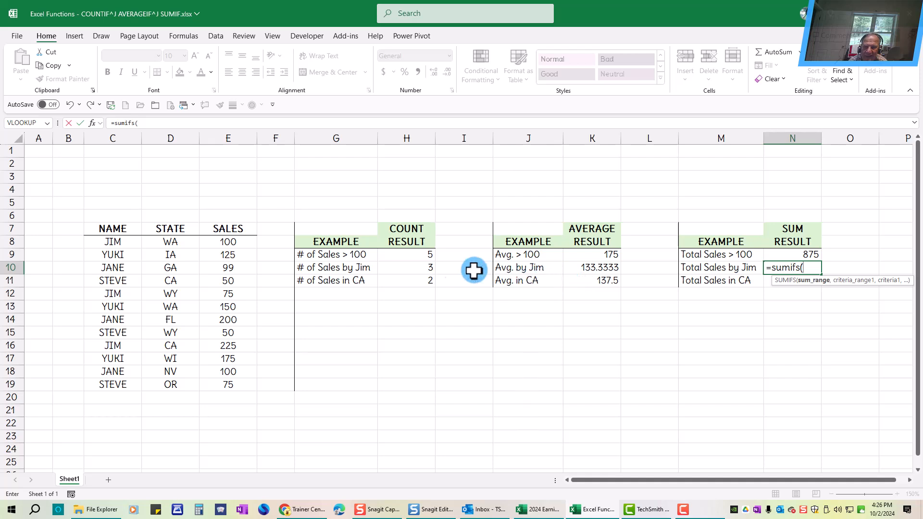
drag(222, 242, 214, 385)
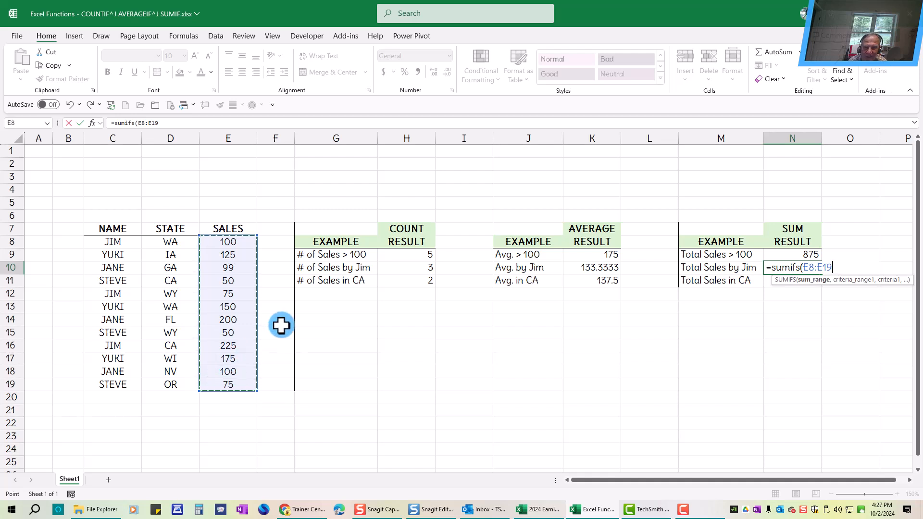
text(,)
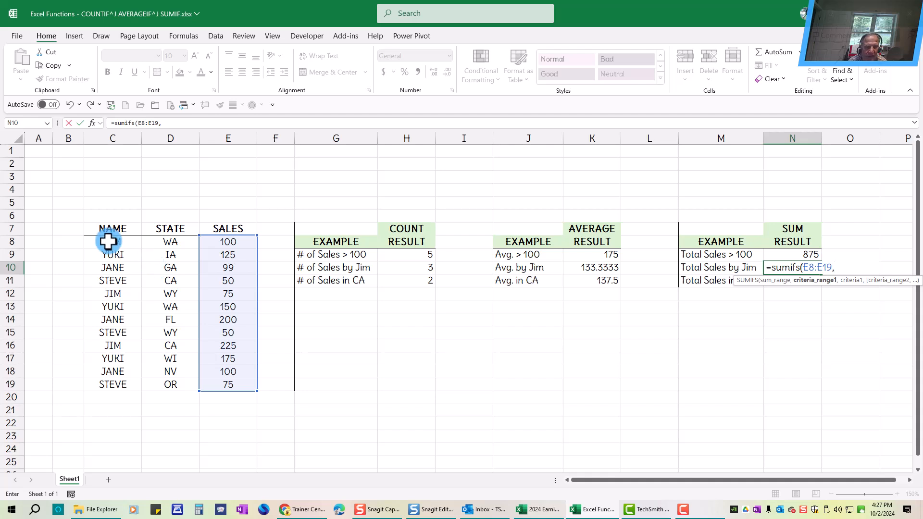
drag(107, 242, 104, 386)
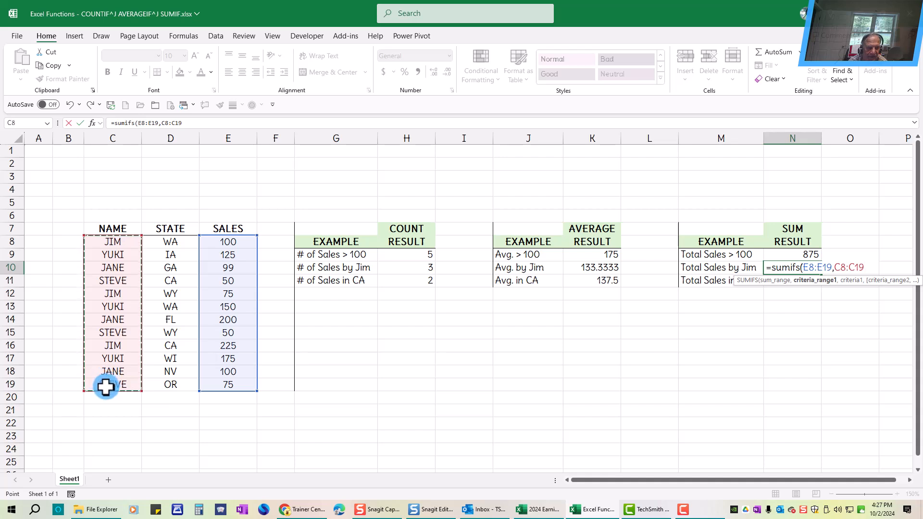
text(,")
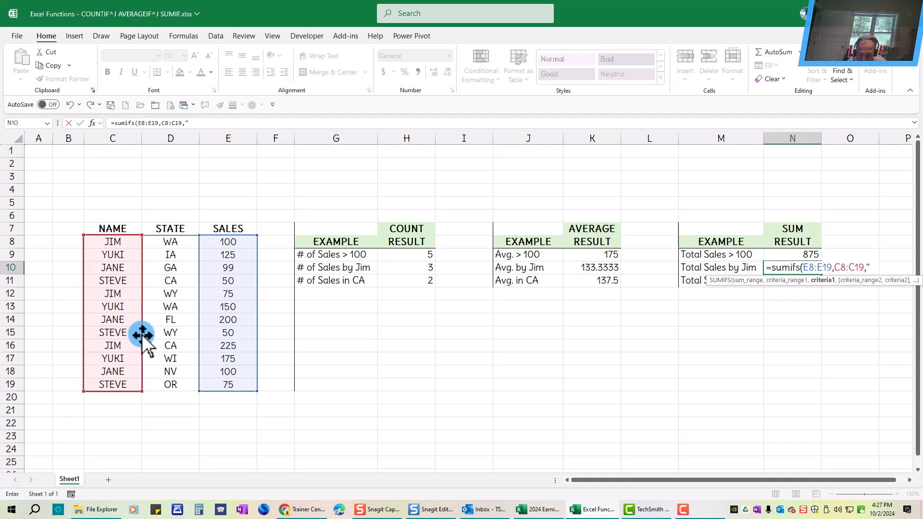
text(=JI)
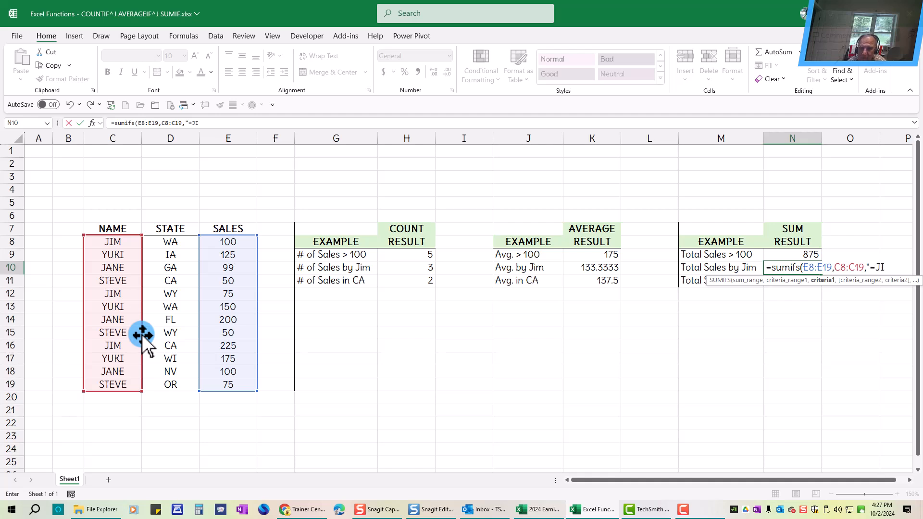
text(M)
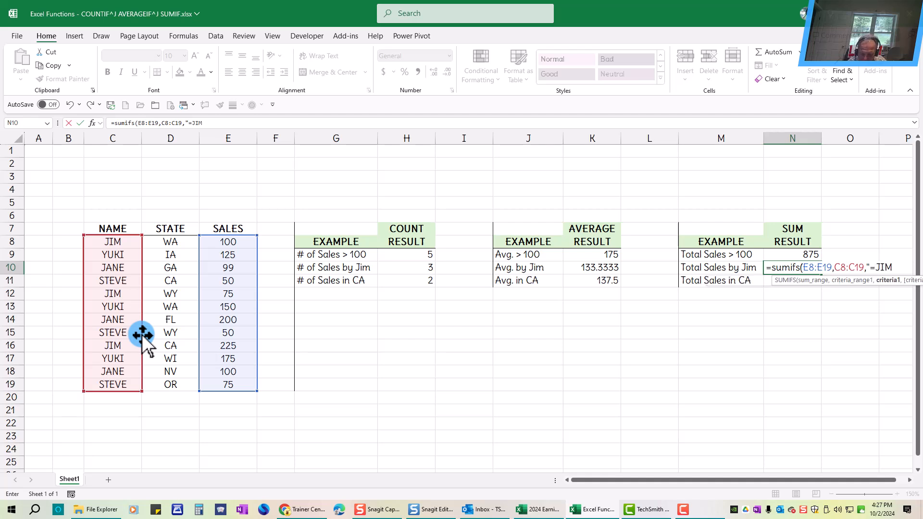
text("))
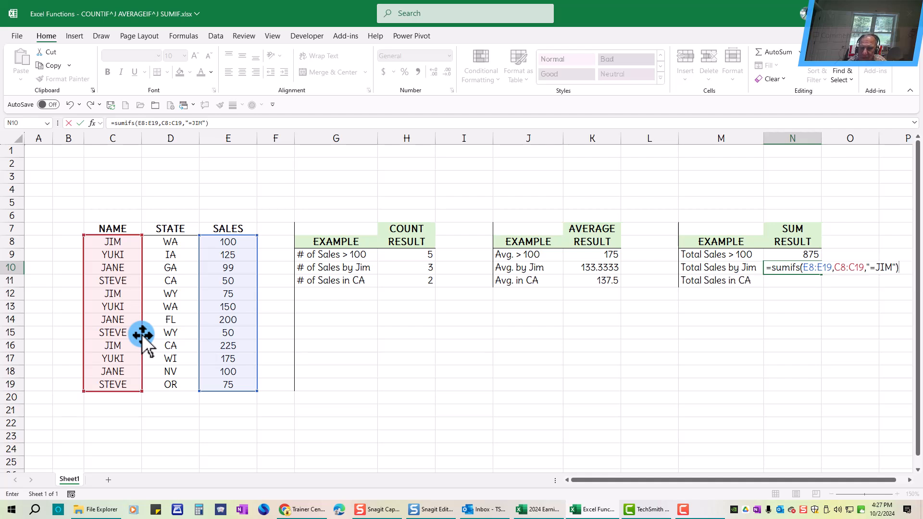
key(ctrl+Return)
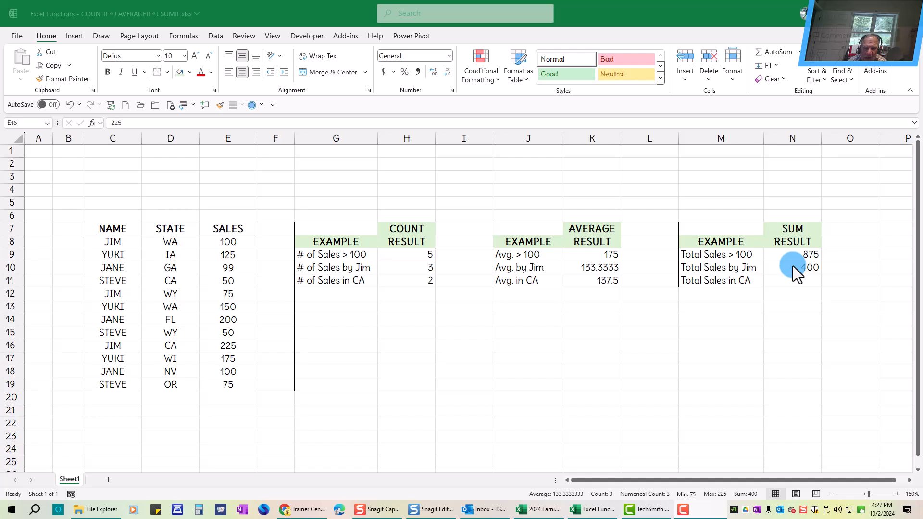
Enter =SUMIFS(E8:E19,D8:D19,"=ca") in N11 to total the sales in CA.
click(676, 14)
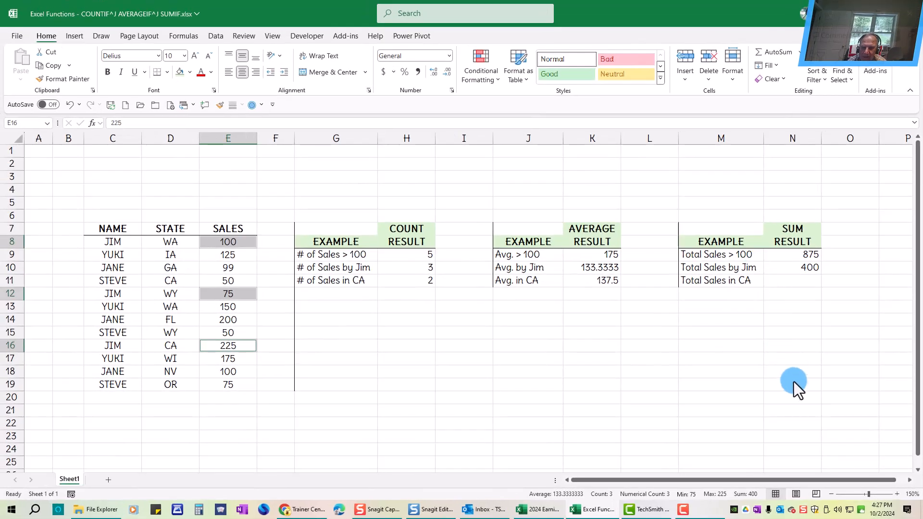
click(781, 260)
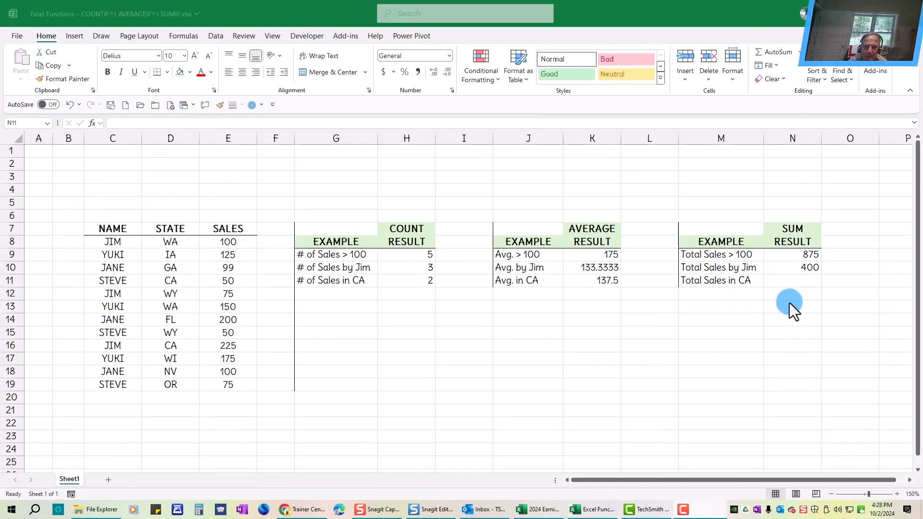
click(802, 280)
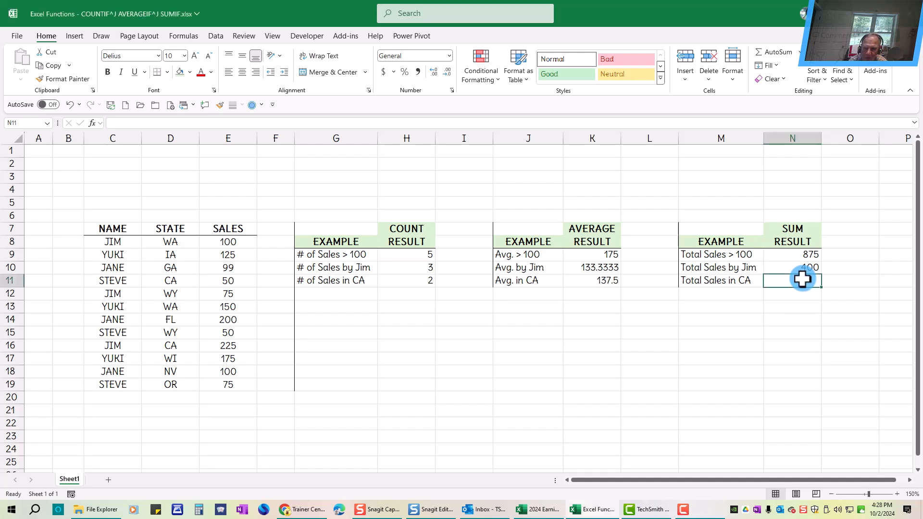
text(=su)
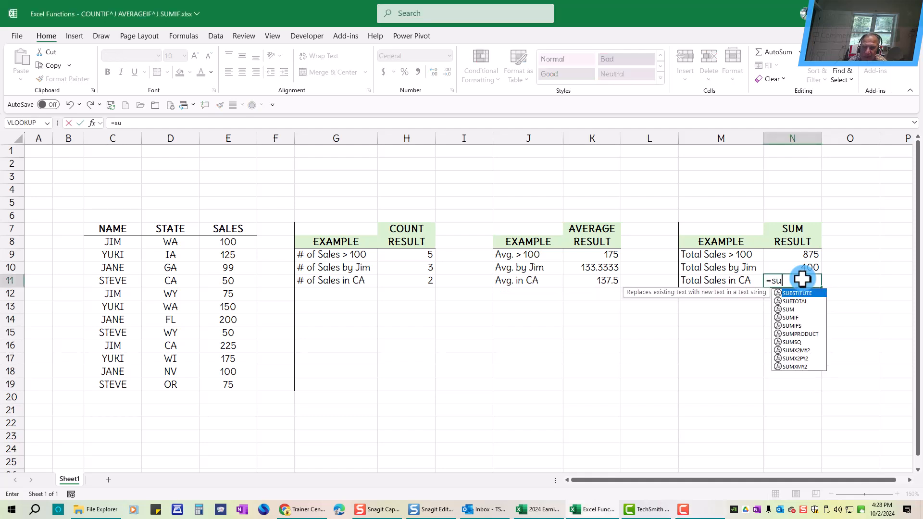
text(mifs)
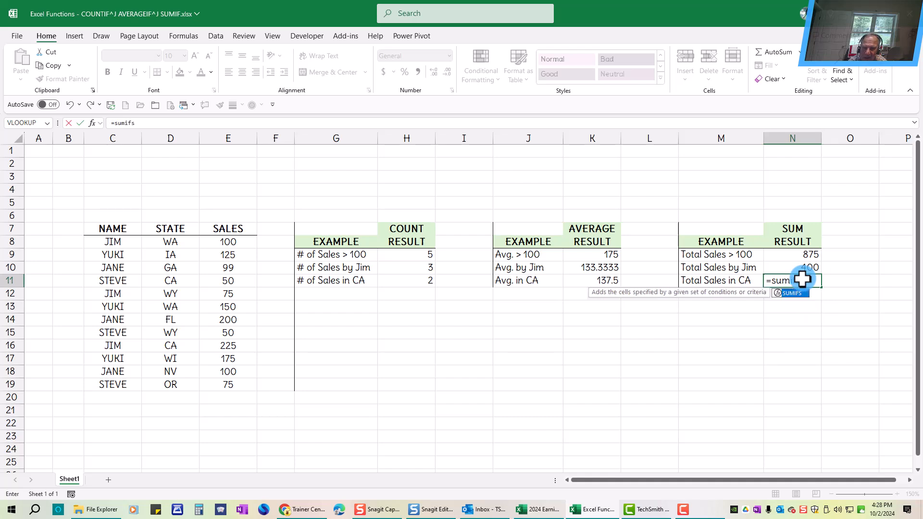
text(()
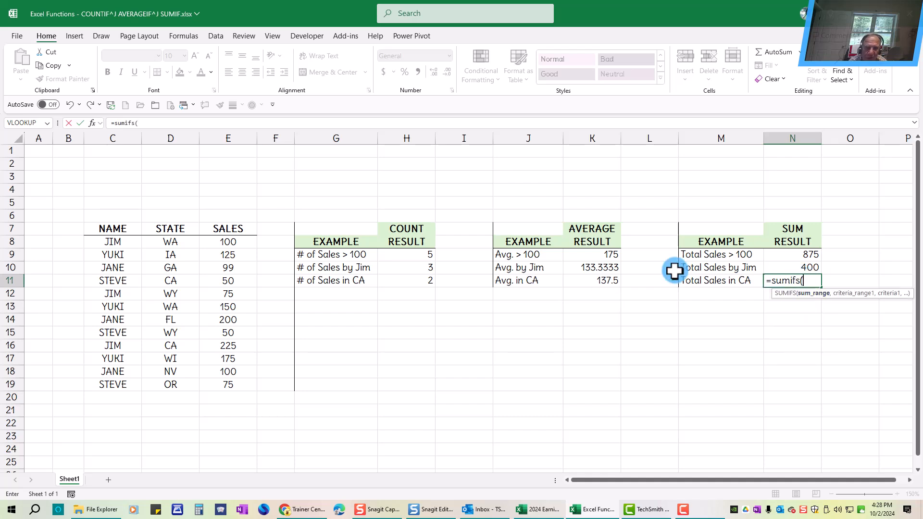
drag(221, 242, 221, 385)
text(,)
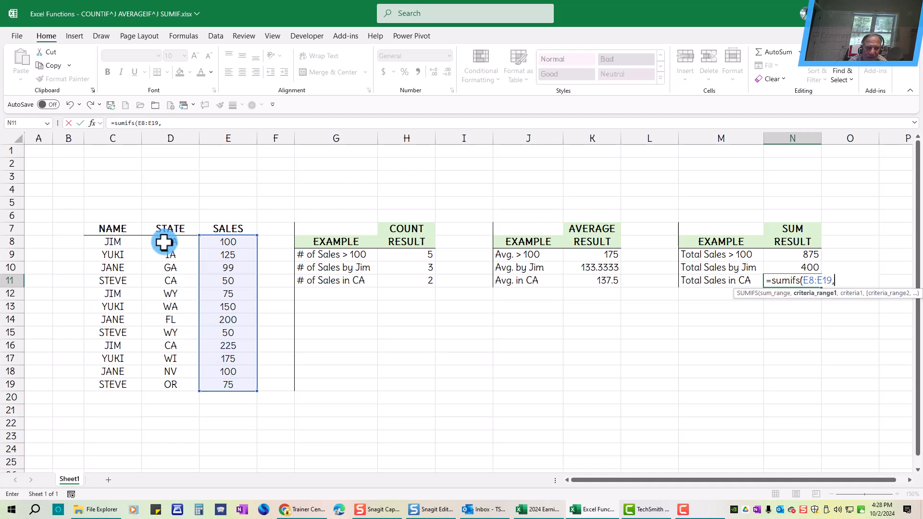
drag(163, 243, 171, 386)
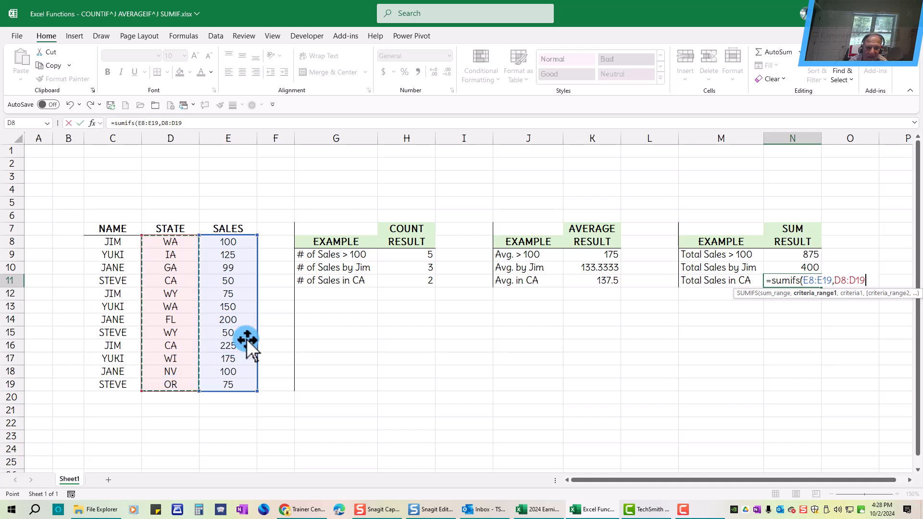
text(,)
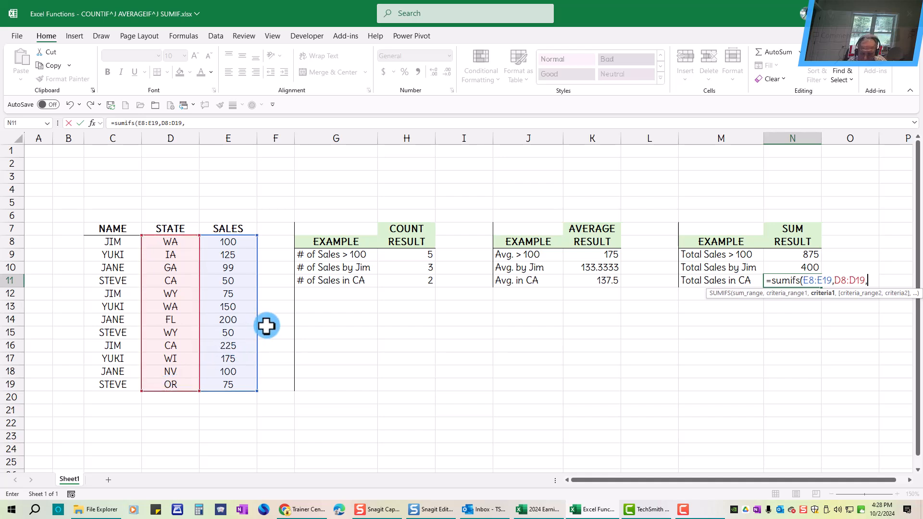
text("=ca")
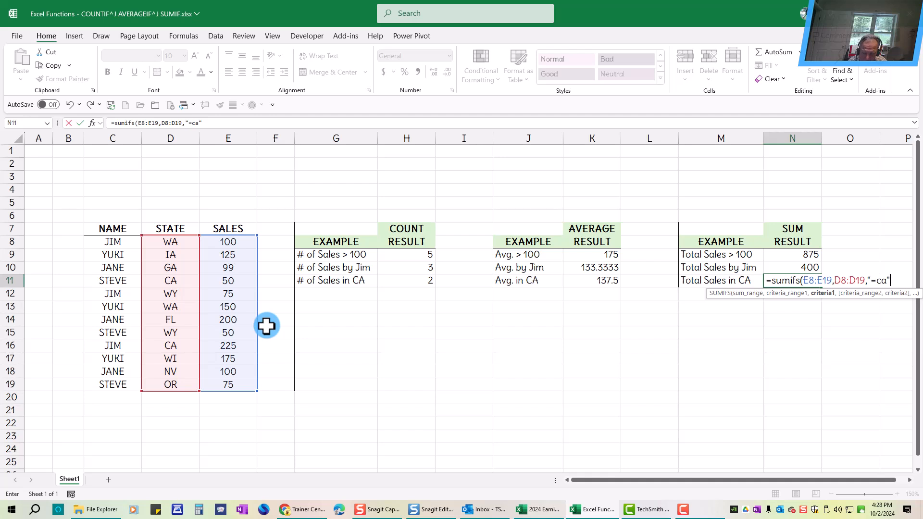
key(ctrl+Return)
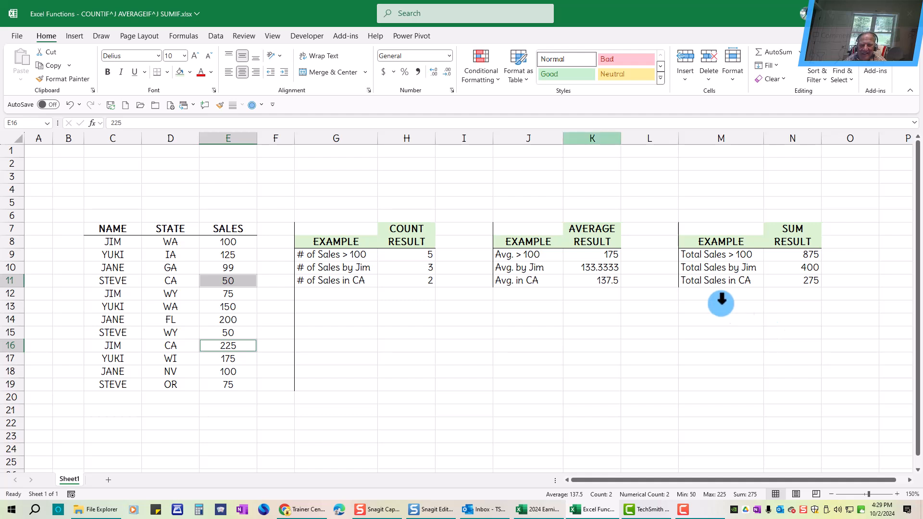
Enter the presenter's e-mail address in J2 and widen column J to fit it.
click(494, 166)
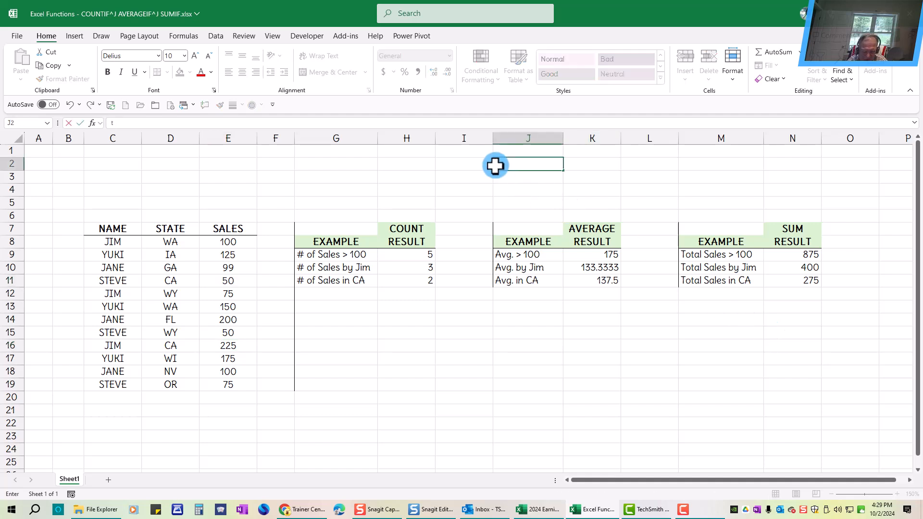
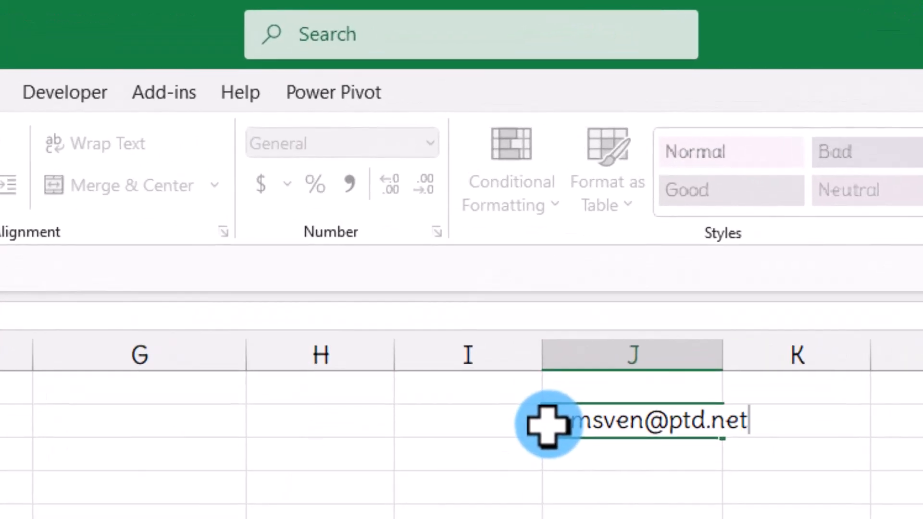
key(ctrl+Return)
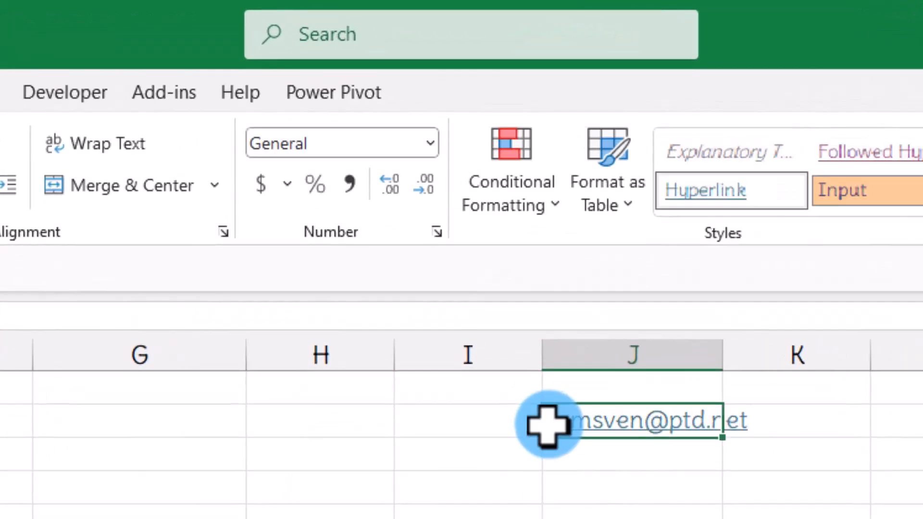
drag(731, 364, 787, 370)
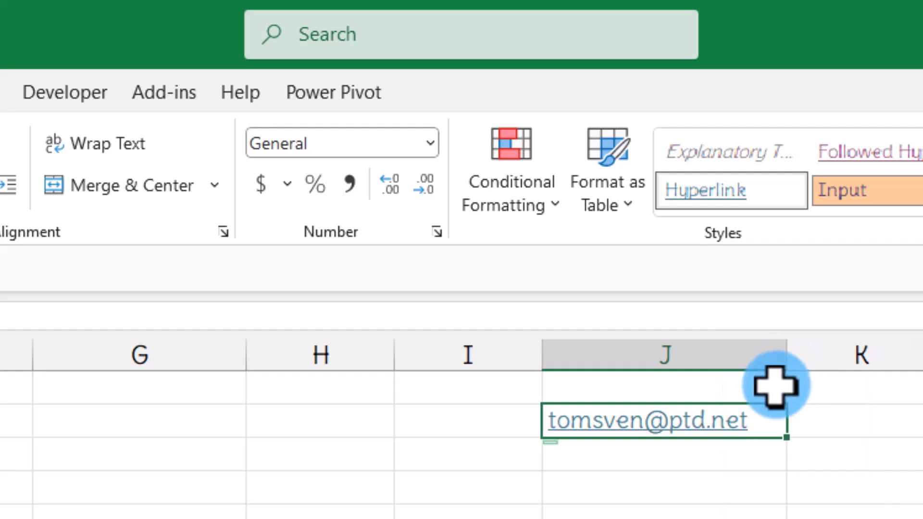
click(677, 479)
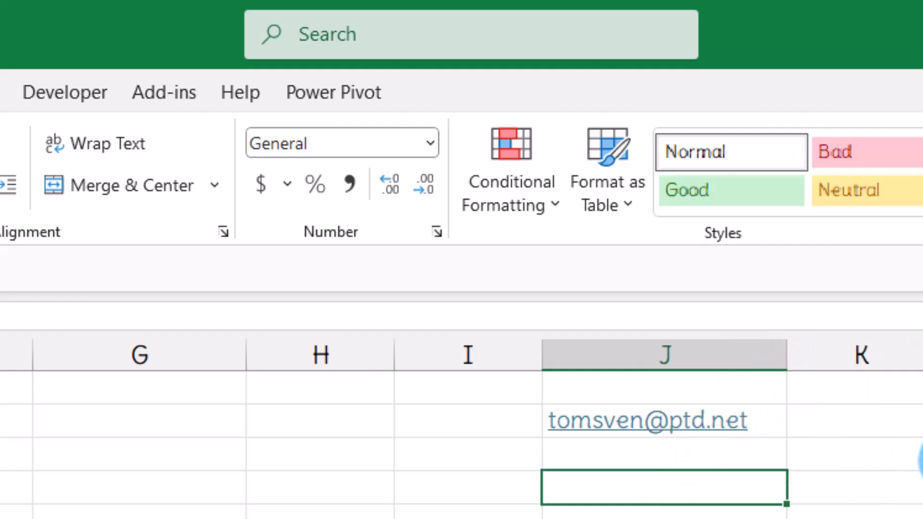